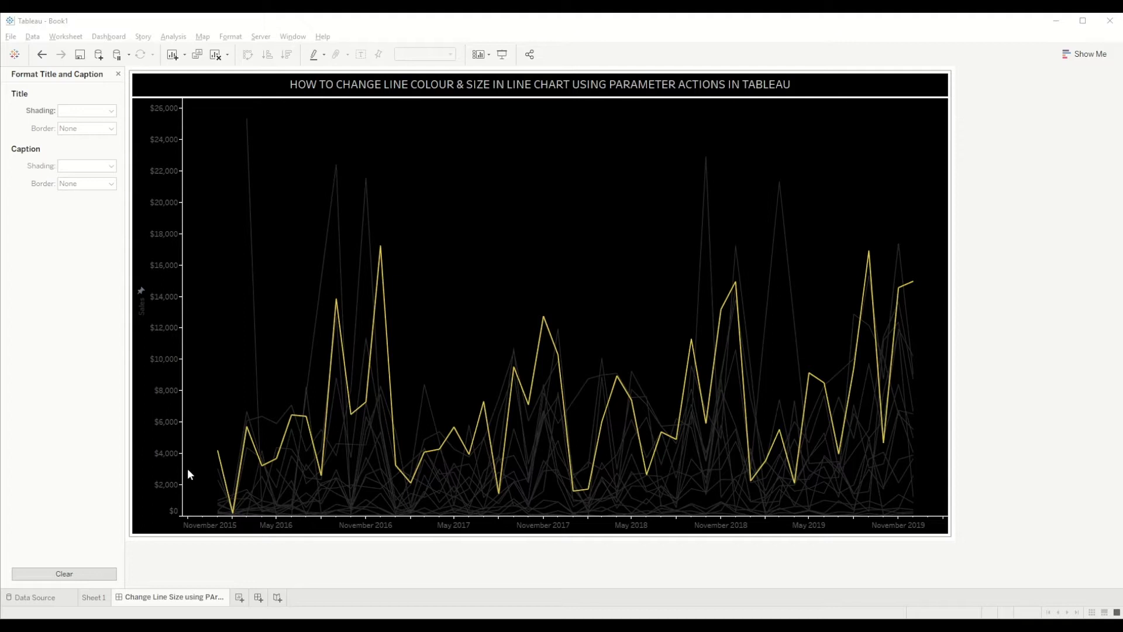
Highlight the Phones line, then the Machines line, in the monthly sales chart.
{"action": "left_click", "coordinate": [499, 282]}
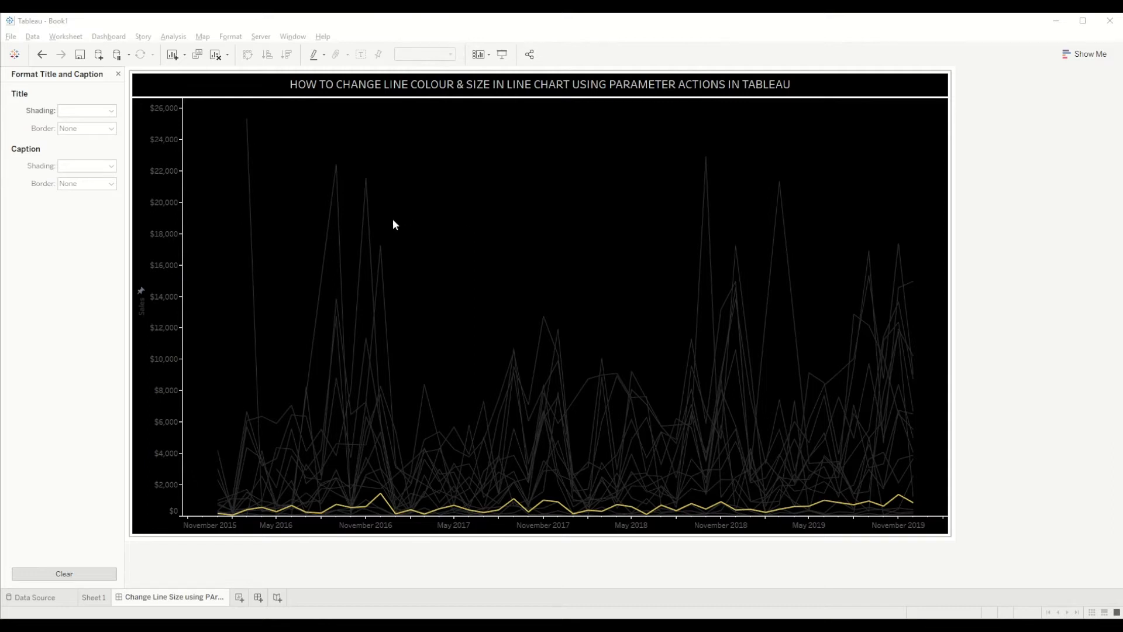
{"action": "left_click", "coordinate": [370, 237]}
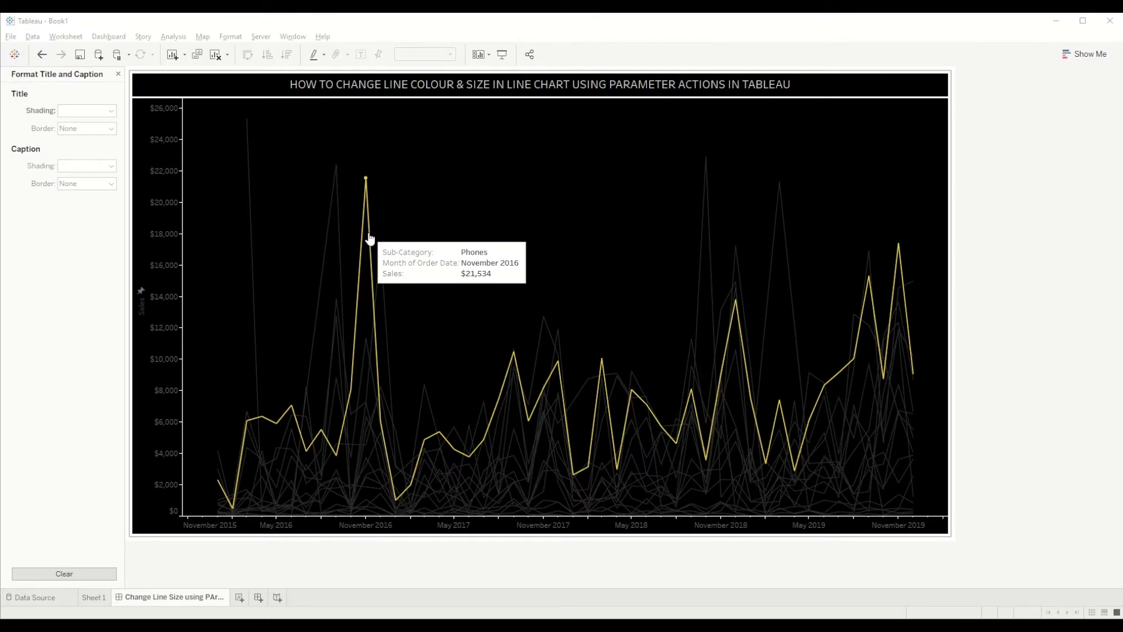
{"action": "left_click", "coordinate": [341, 251]}
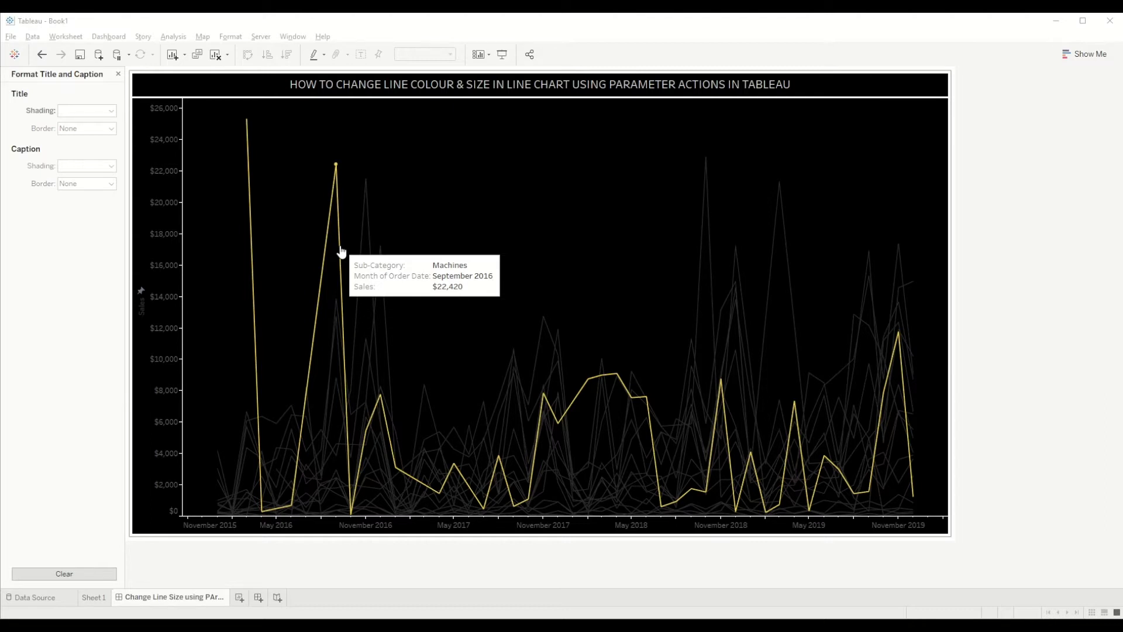
In the blank workbook, connect a new data source to Sample - Superstore.
{"action": "key", "text": "alt+Tab"}
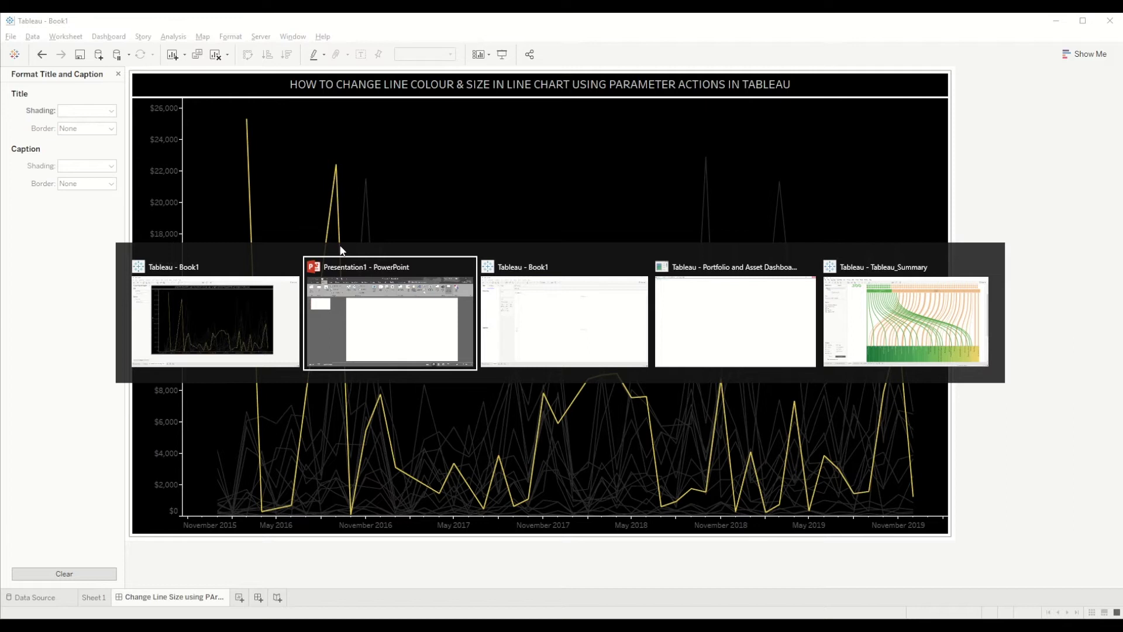
{"action": "key", "text": "alt+Tab"}
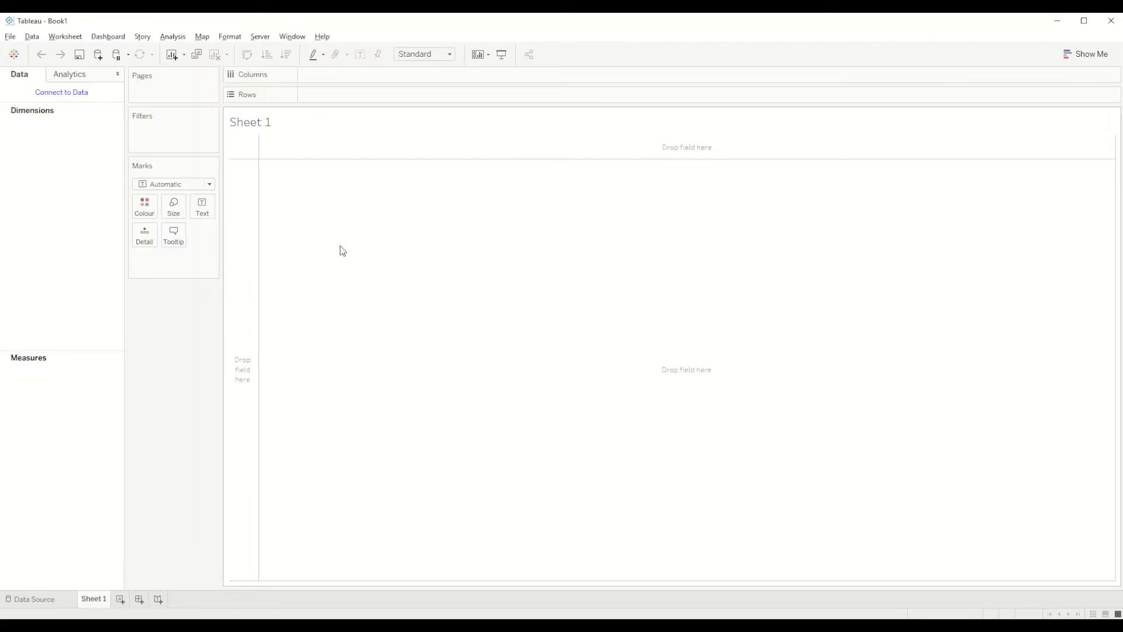
{"action": "left_click", "coordinate": [37, 40]}
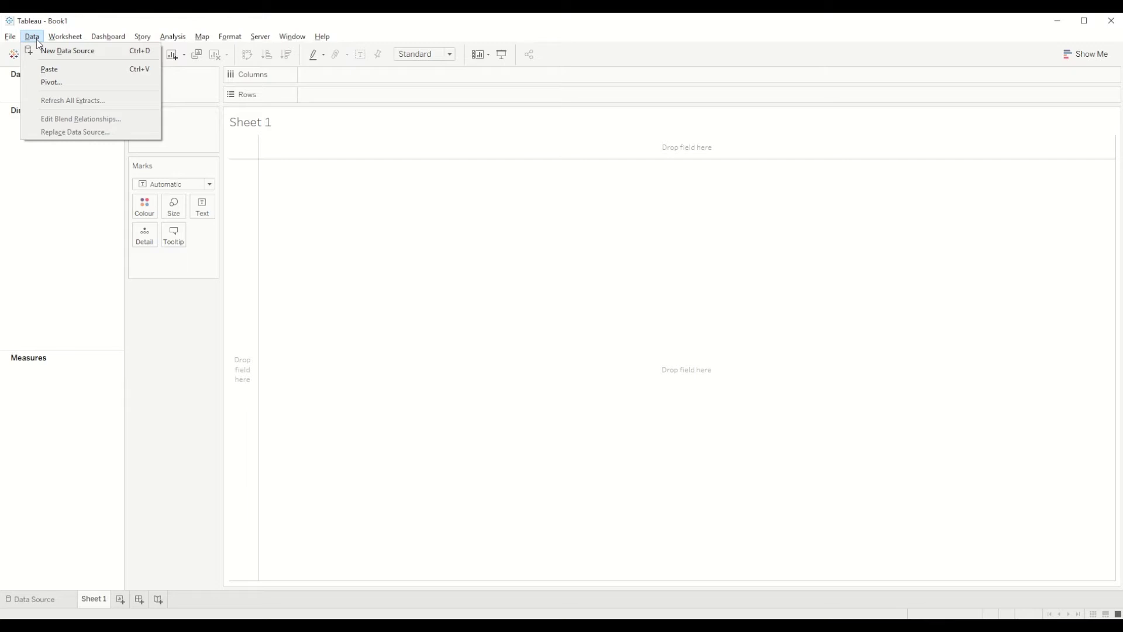
{"action": "left_click", "coordinate": [40, 50]}
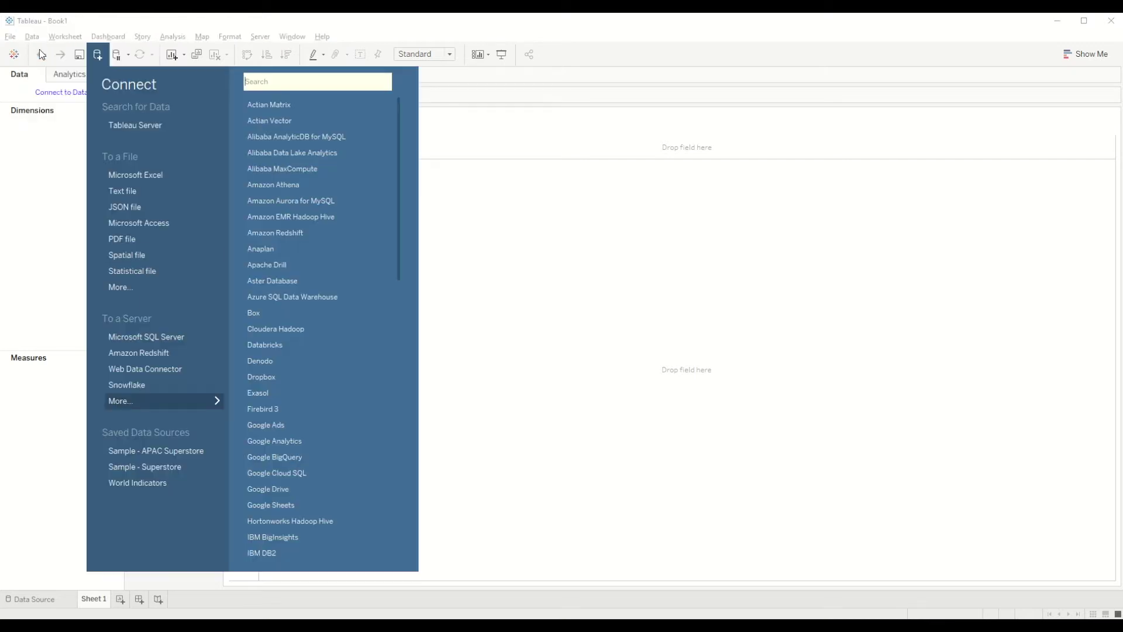
{"action": "left_click", "coordinate": [168, 470]}
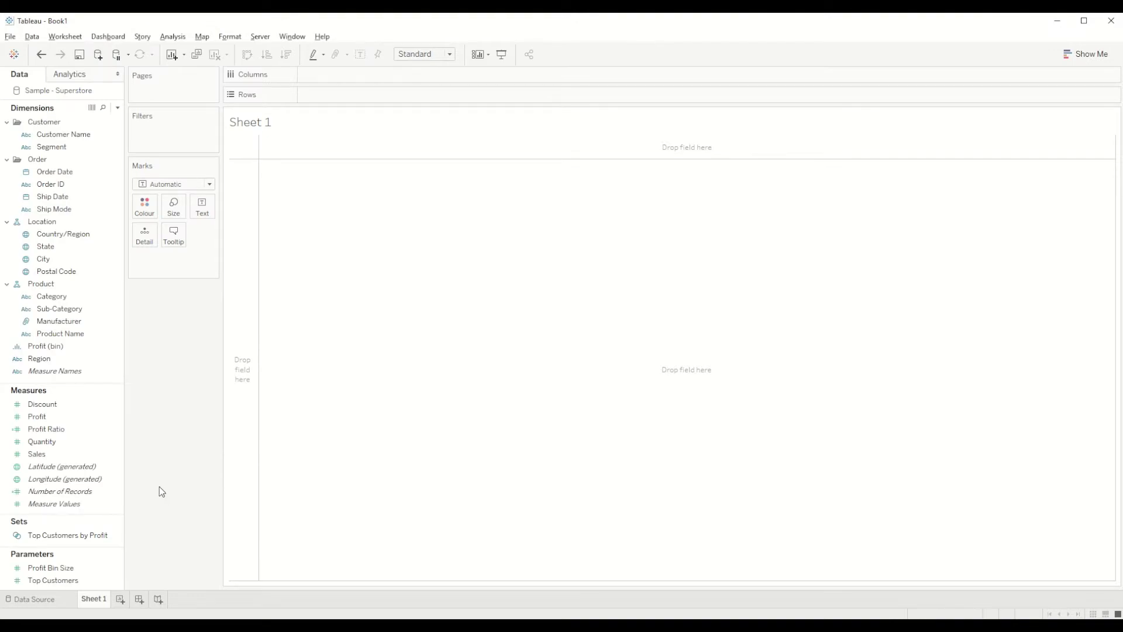
Plot SUM(Sales) on Rows against Order Date on Columns as continuous months.
{"action": "left_click", "coordinate": [76, 458]}
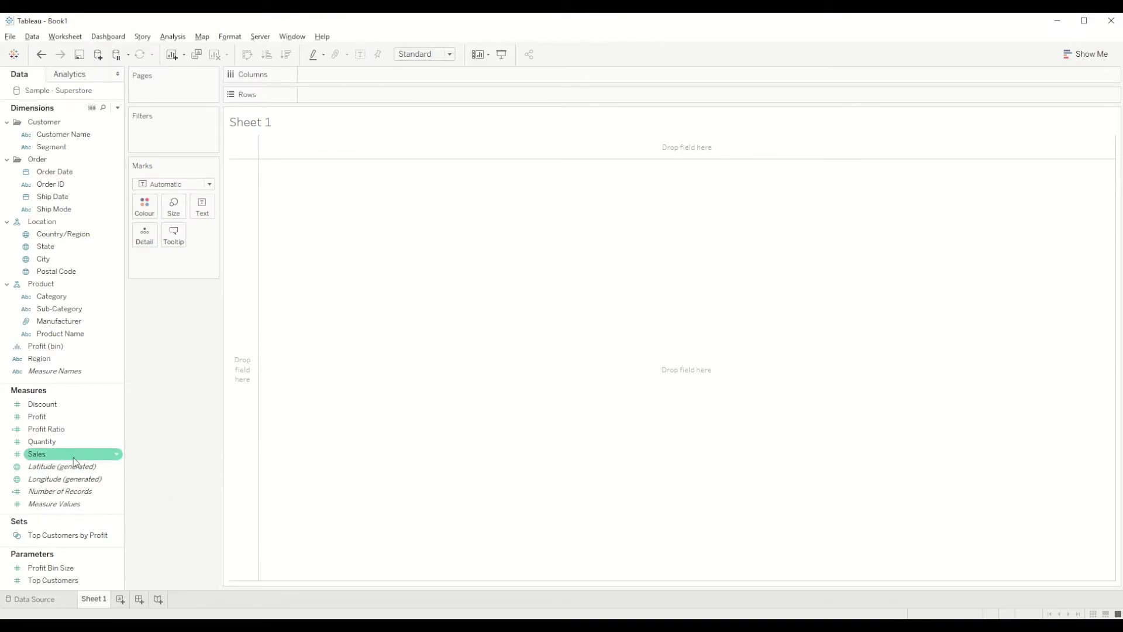
{"action": "mouse_move", "coordinate": [61, 459]}
{"action": "left_mouse_down"}
{"action": "mouse_move", "coordinate": [216, 341]}
{"action": "mouse_move", "coordinate": [369, 100]}
{"action": "mouse_move", "coordinate": [375, 151]}
{"action": "left_mouse_up"}
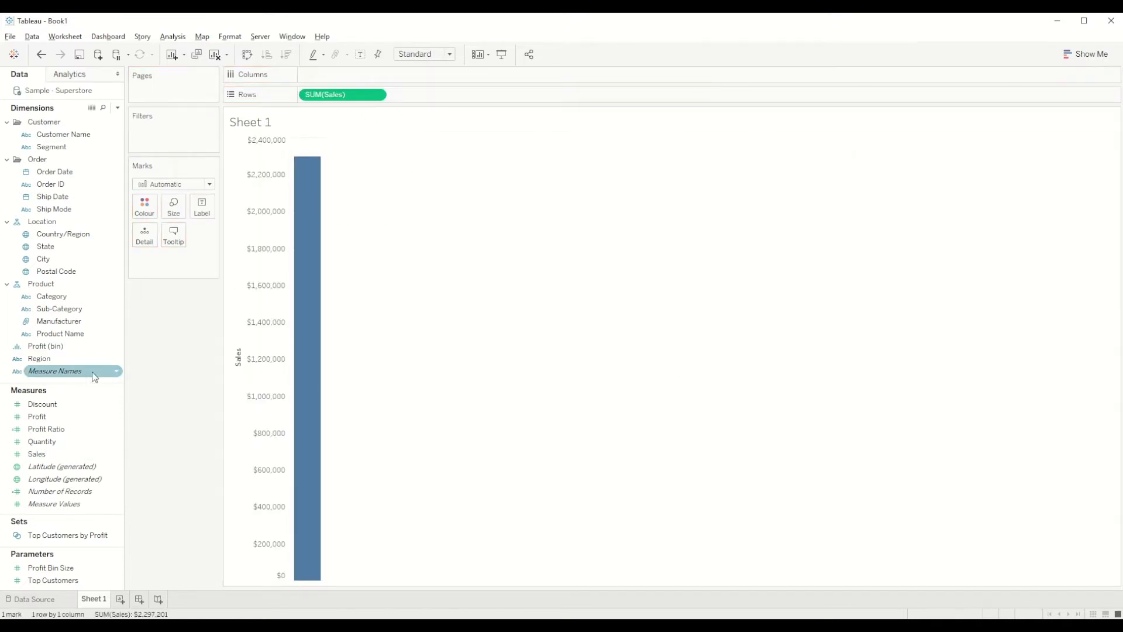
{"action": "left_click_drag", "start_coordinate": [71, 179], "coordinate": [371, 377]}
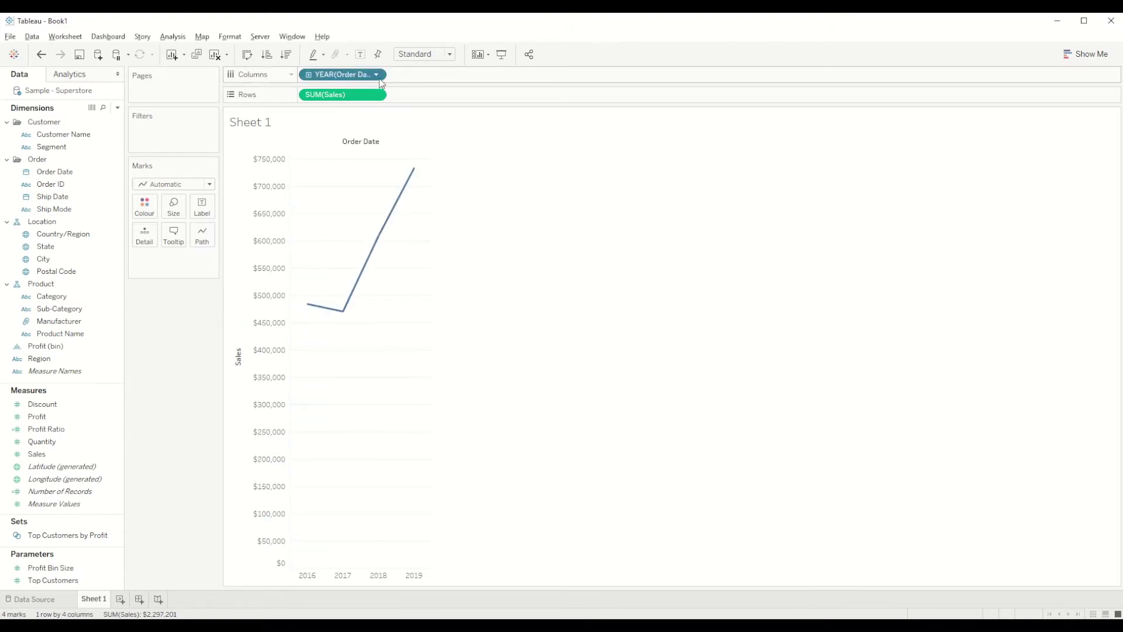
{"action": "left_click", "coordinate": [381, 76]}
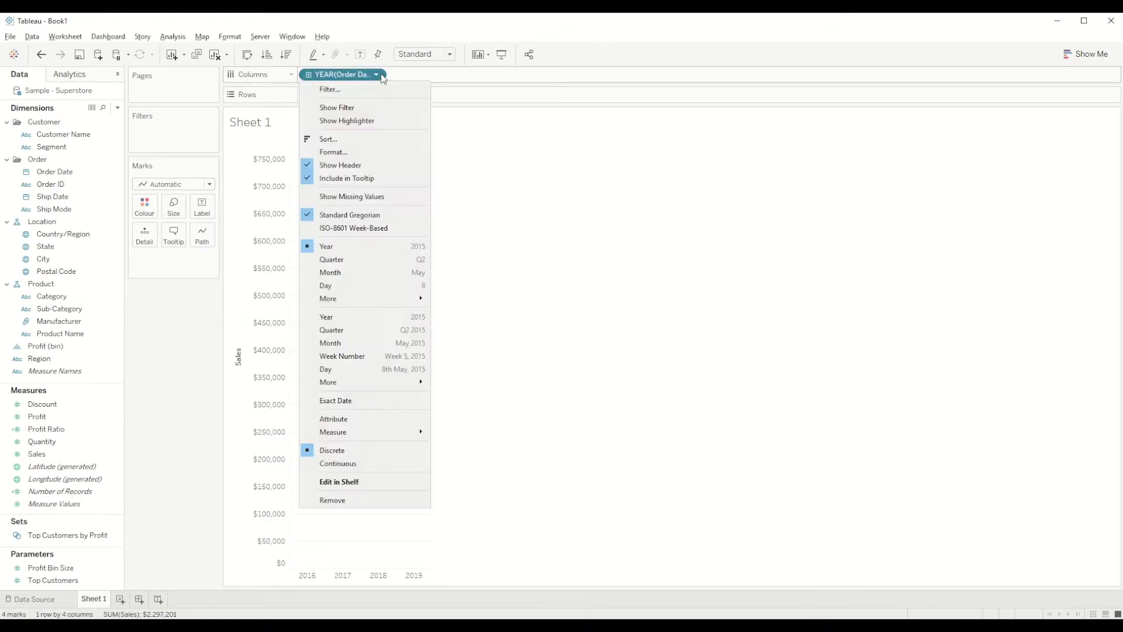
{"action": "left_click", "coordinate": [368, 344]}
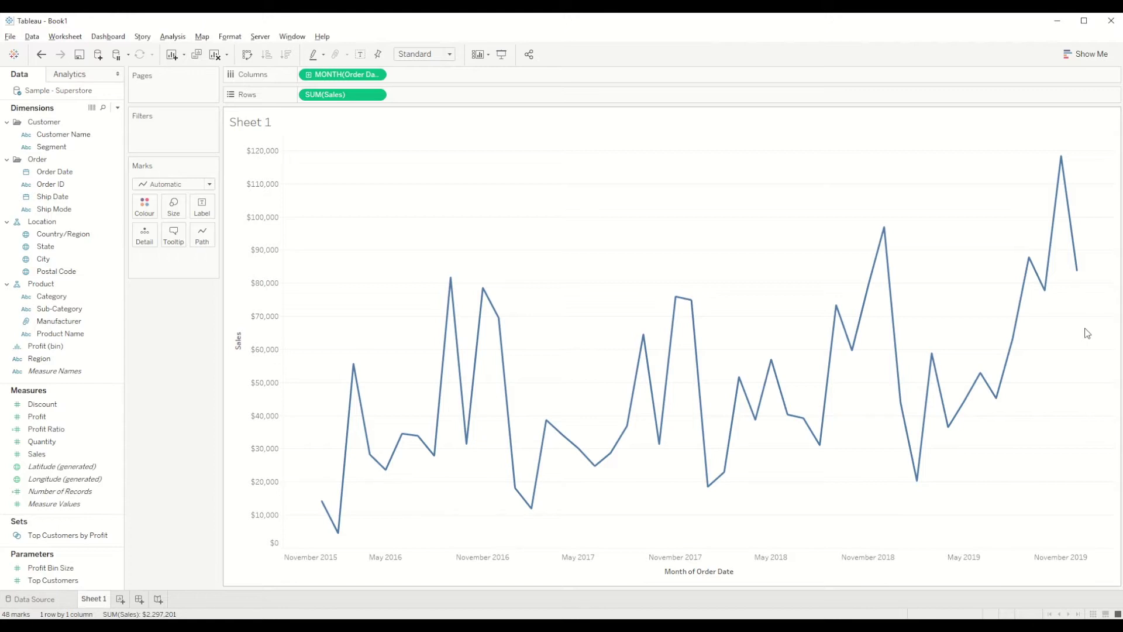
Put Sub-Category on the Detail card so each sub-category gets its own sales line.
{"action": "mouse_move", "coordinate": [431, 357]}
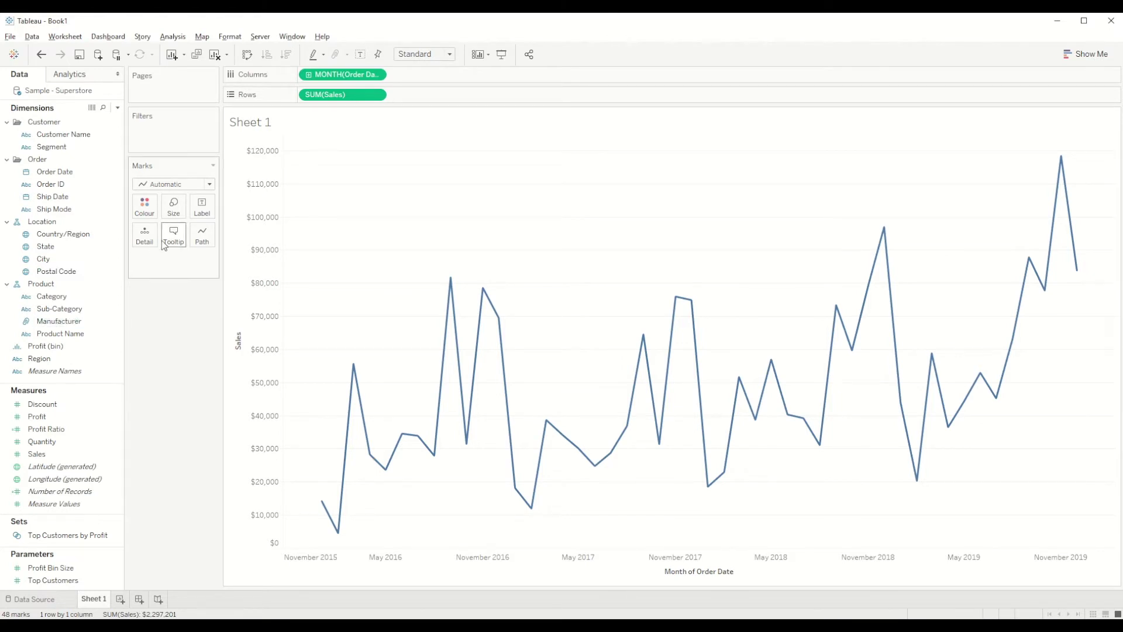
{"action": "left_click", "coordinate": [45, 325]}
{"action": "left_click_drag", "start_coordinate": [56, 308], "coordinate": [138, 242]}
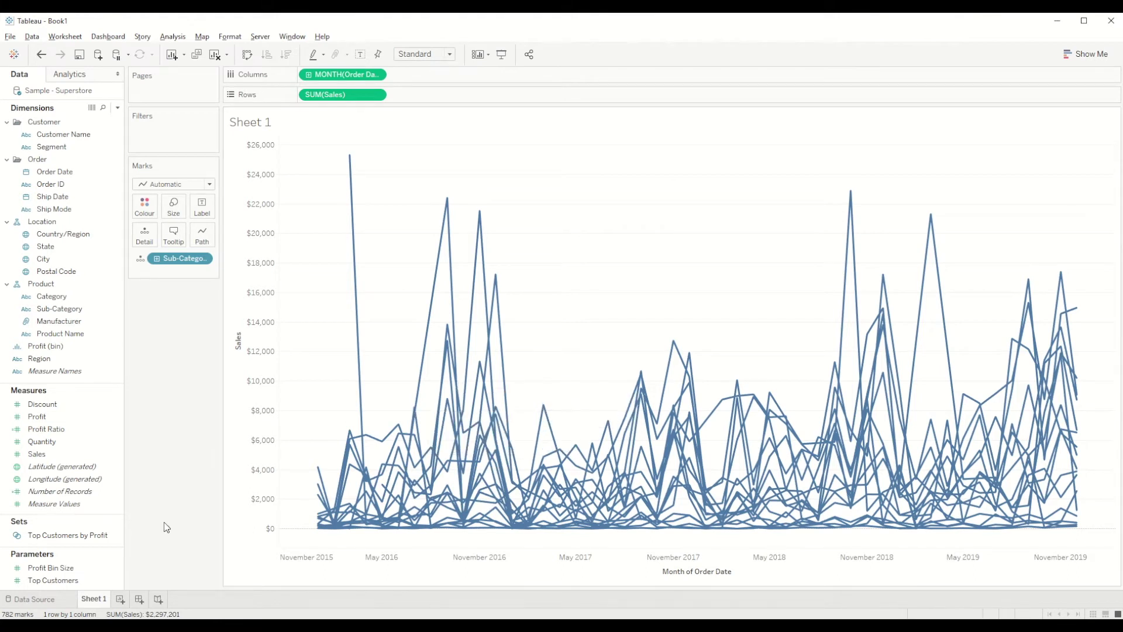
Create a String parameter 'Sub Category Parameter' with its default current value 1 cleared.
{"action": "left_click", "coordinate": [118, 108]}
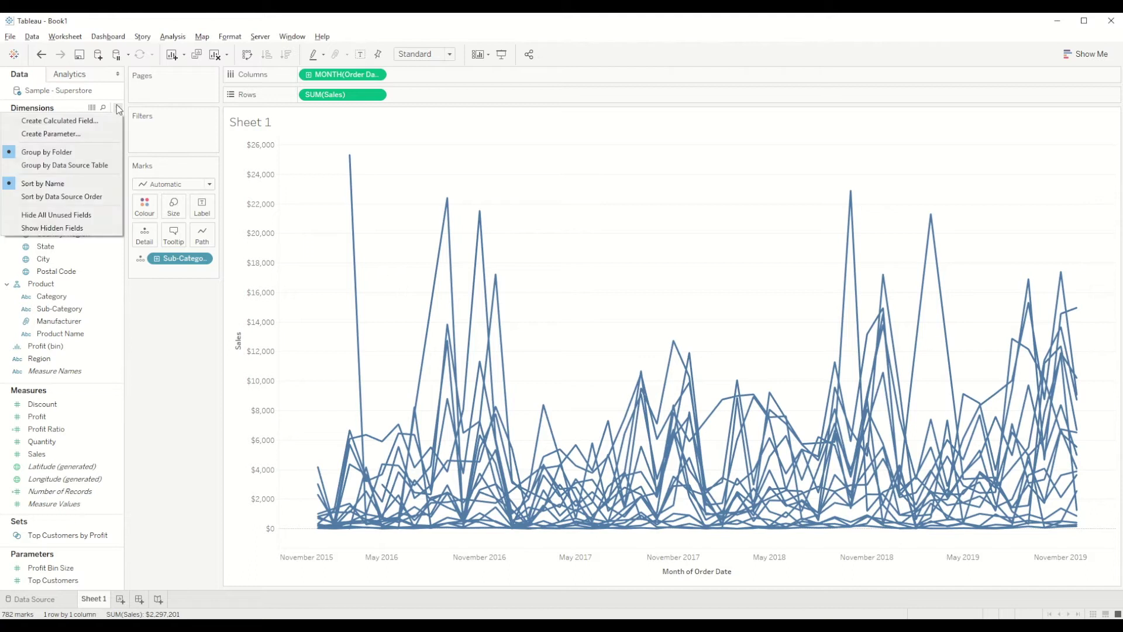
{"action": "left_click", "coordinate": [80, 133]}
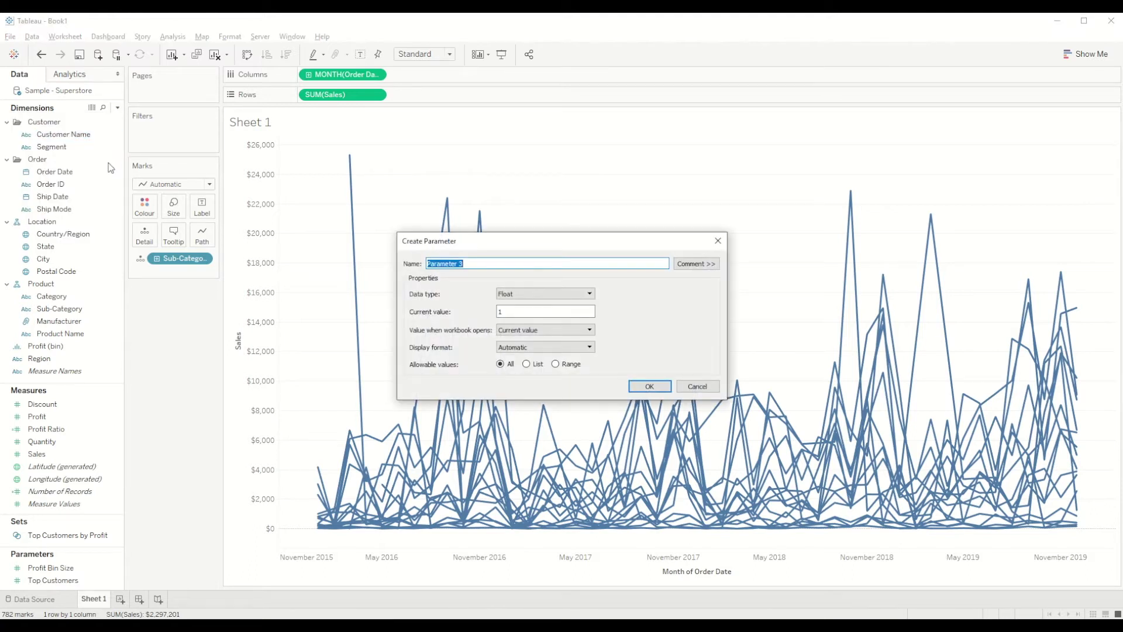
{"action": "type", "text": "Sub Categot"}
{"action": "key", "text": "BackSpace"}
{"action": "type", "text": "ry Parameter"}
{"action": "left_click", "coordinate": [554, 294]}
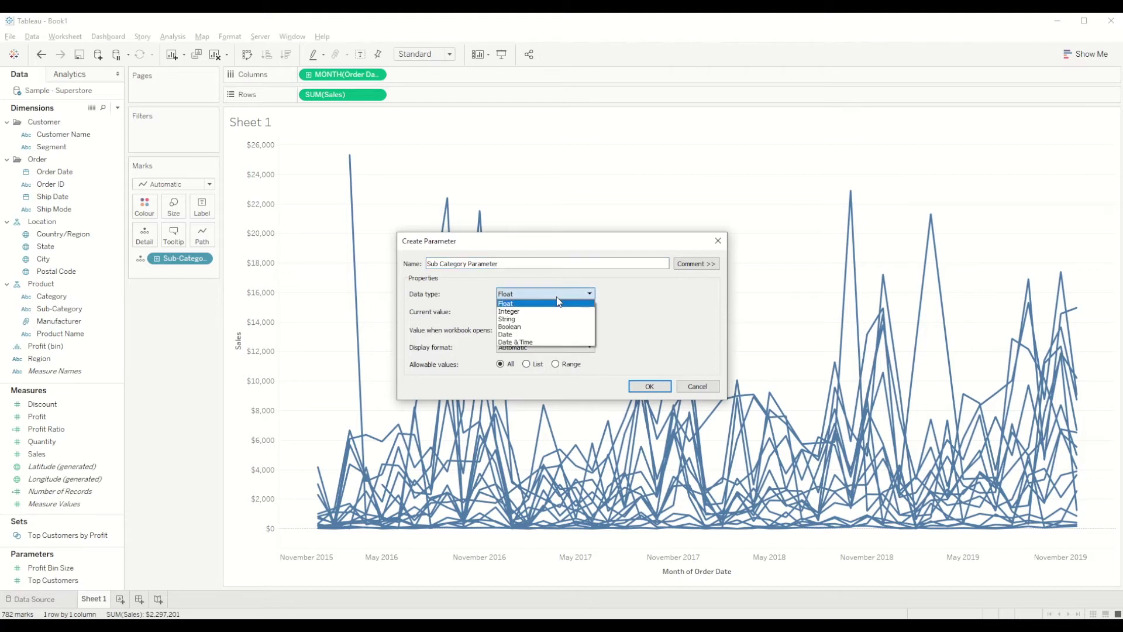
{"action": "left_click", "coordinate": [532, 318]}
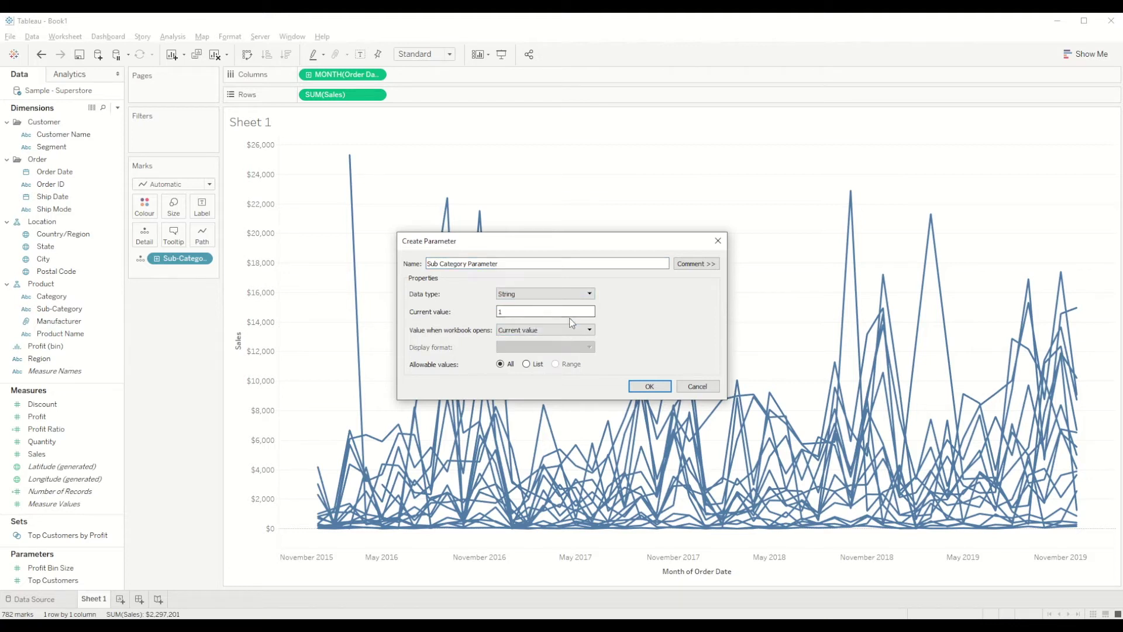
{"action": "double_click", "coordinate": [573, 310]}
{"action": "left_click", "coordinate": [651, 386]}
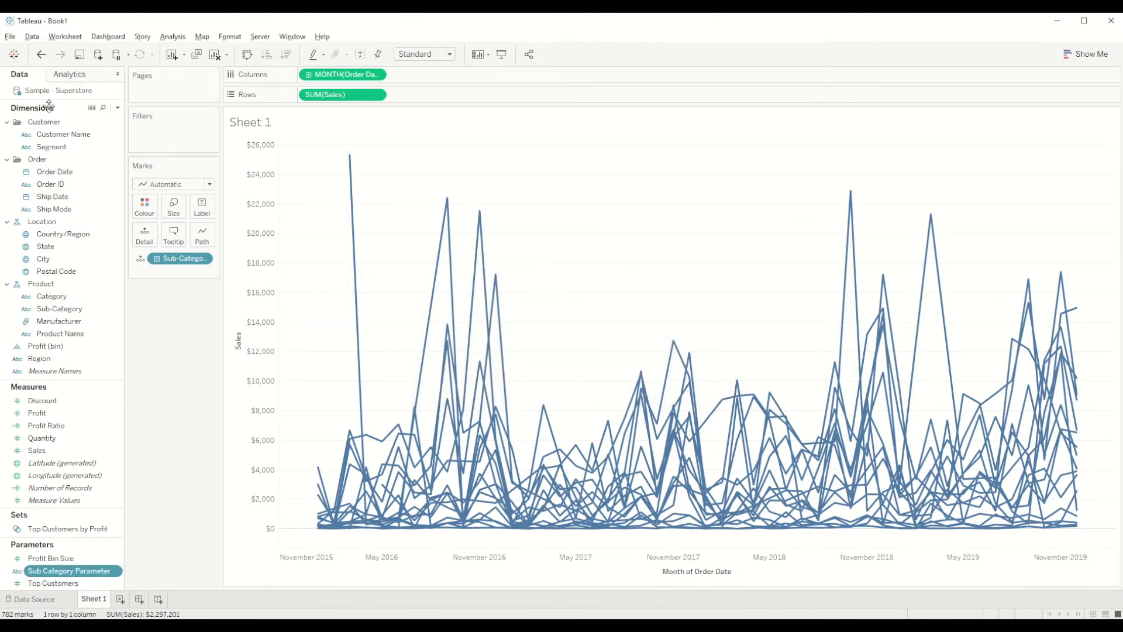
Write a calculated field: IF [Sub-Category]=[Sub Category Parameter] THEN 'YELLOW' ELSE 'GREY' END.
{"action": "left_click", "coordinate": [117, 108]}
{"action": "left_click", "coordinate": [93, 118]}
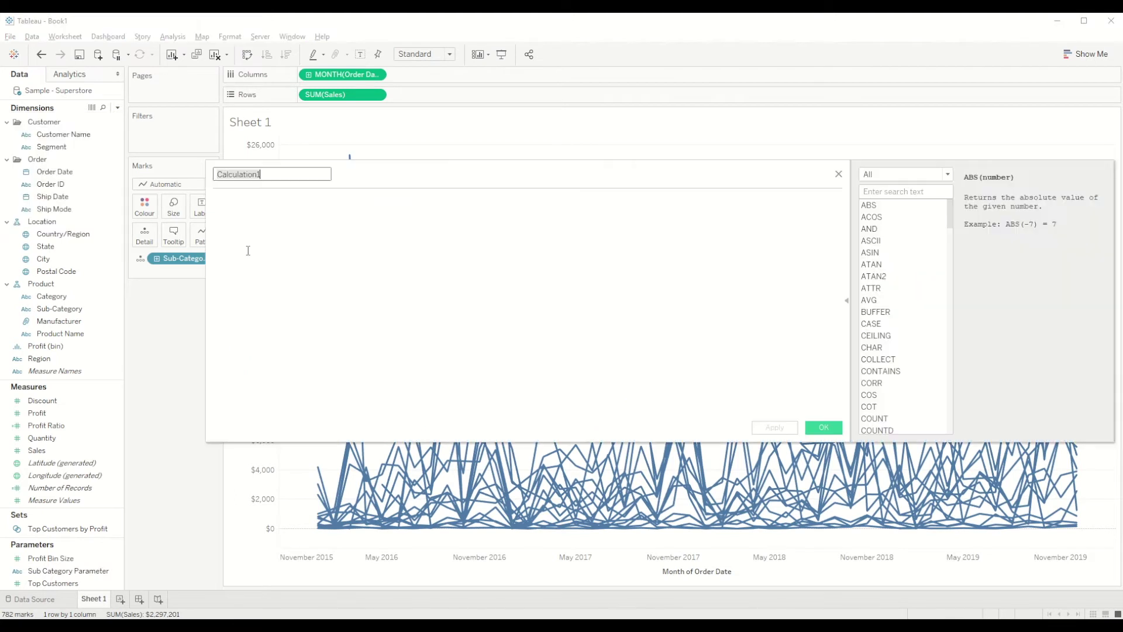
{"action": "left_click", "coordinate": [268, 238]}
{"action": "type", "text": "if sub"}
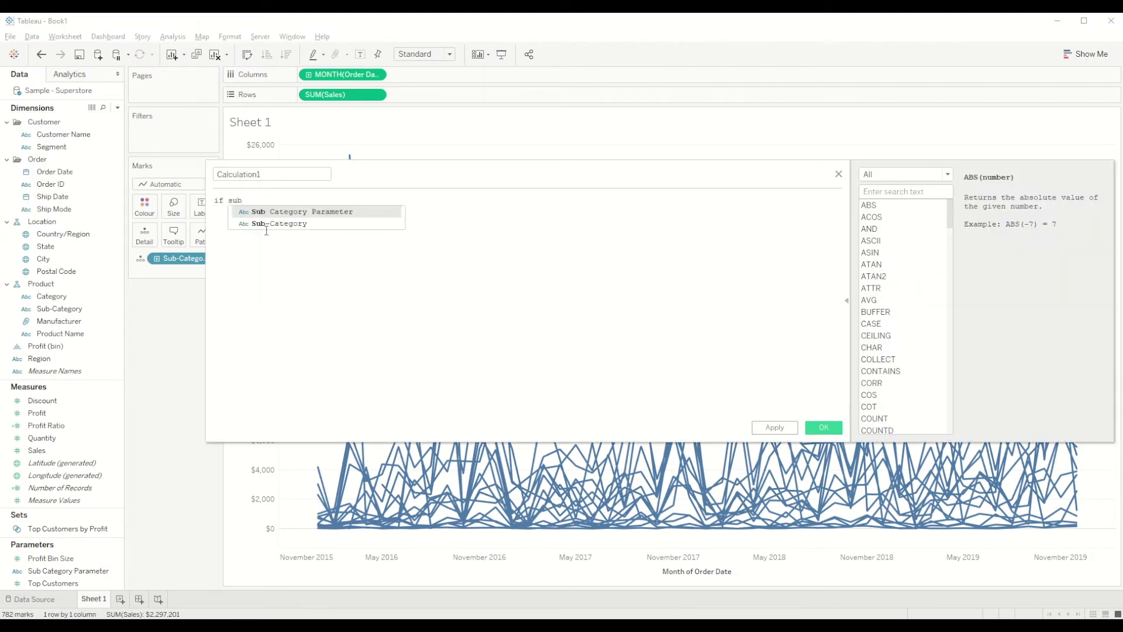
{"action": "left_click", "coordinate": [266, 229]}
{"action": "type", "text": "= "}
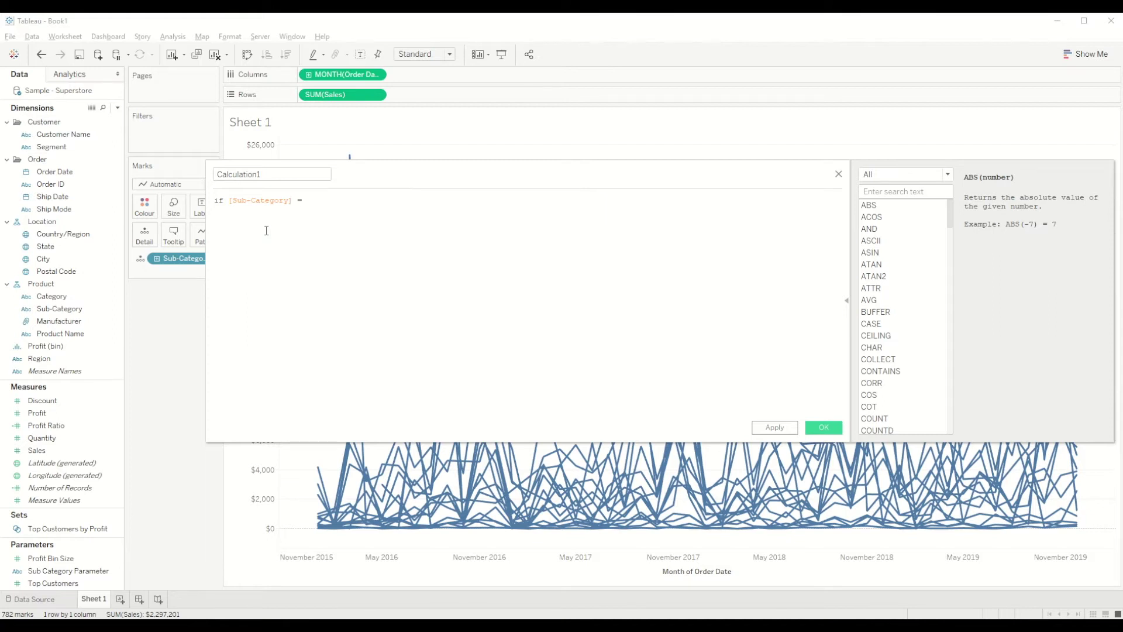
{"action": "type", "text": "sub"}
{"action": "key", "text": "Return"}
{"action": "type", "text": "then ''"}
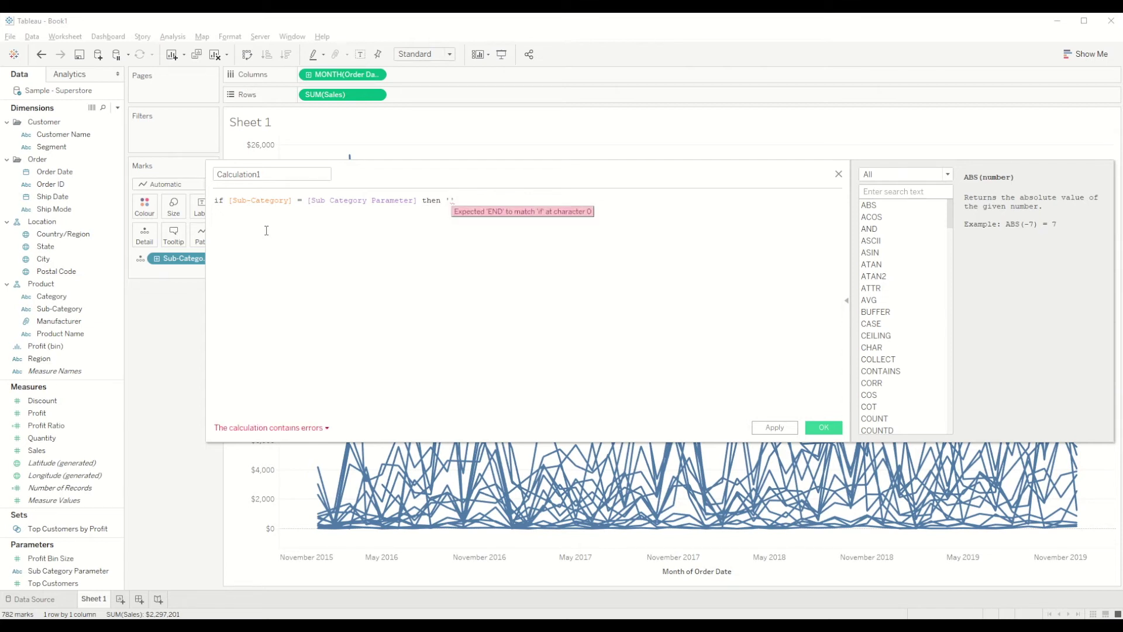
{"action": "type", "text": "YELLOW"}
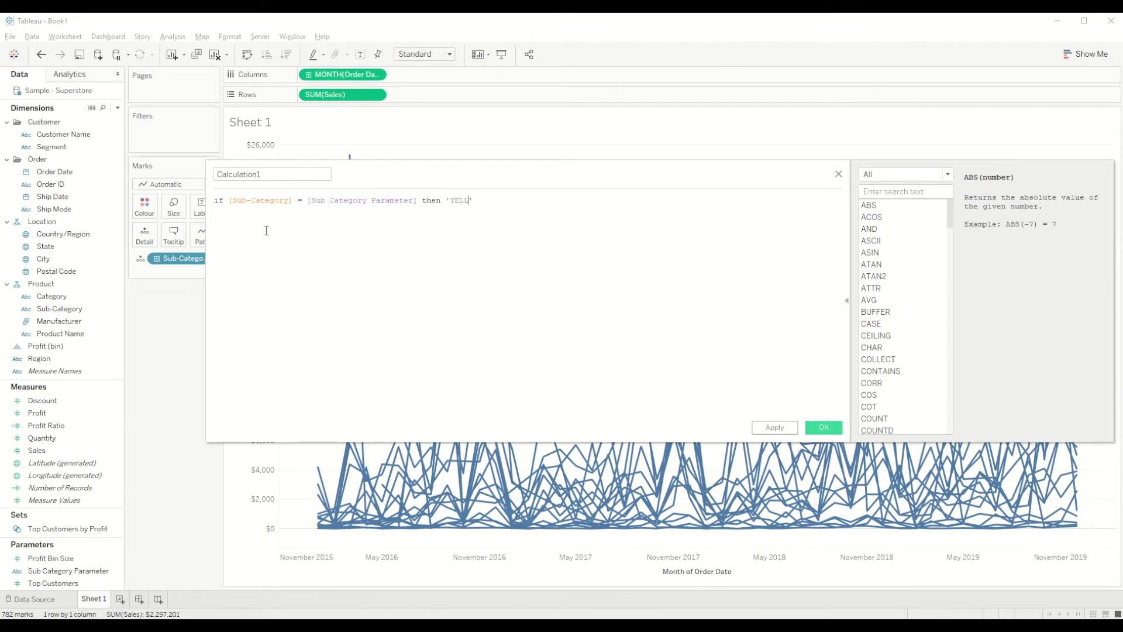
{"action": "type", "text": " el"}
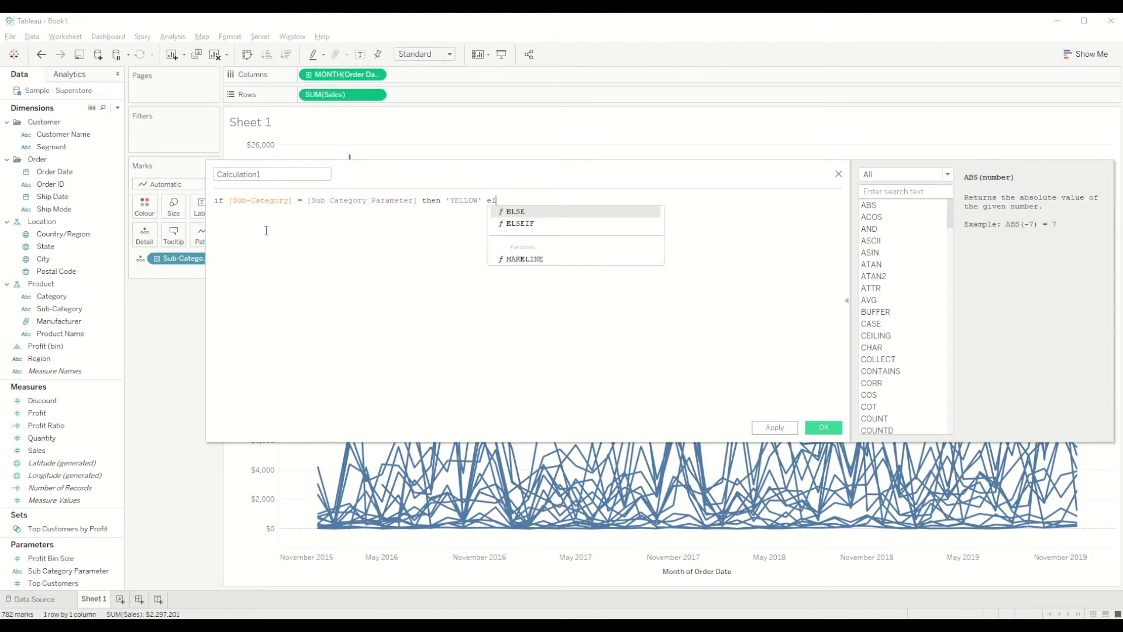
{"action": "type", "text": "se '"}
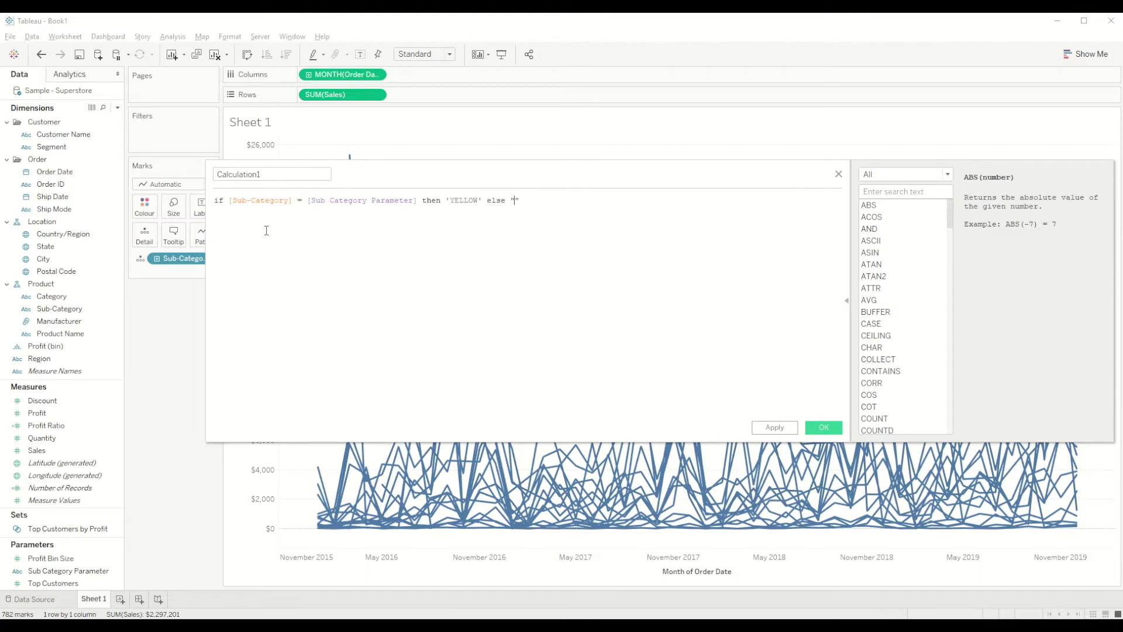
{"action": "type", "text": "GRAY"}
{"action": "type", "text": "end"}
{"action": "key", "text": "Return"}
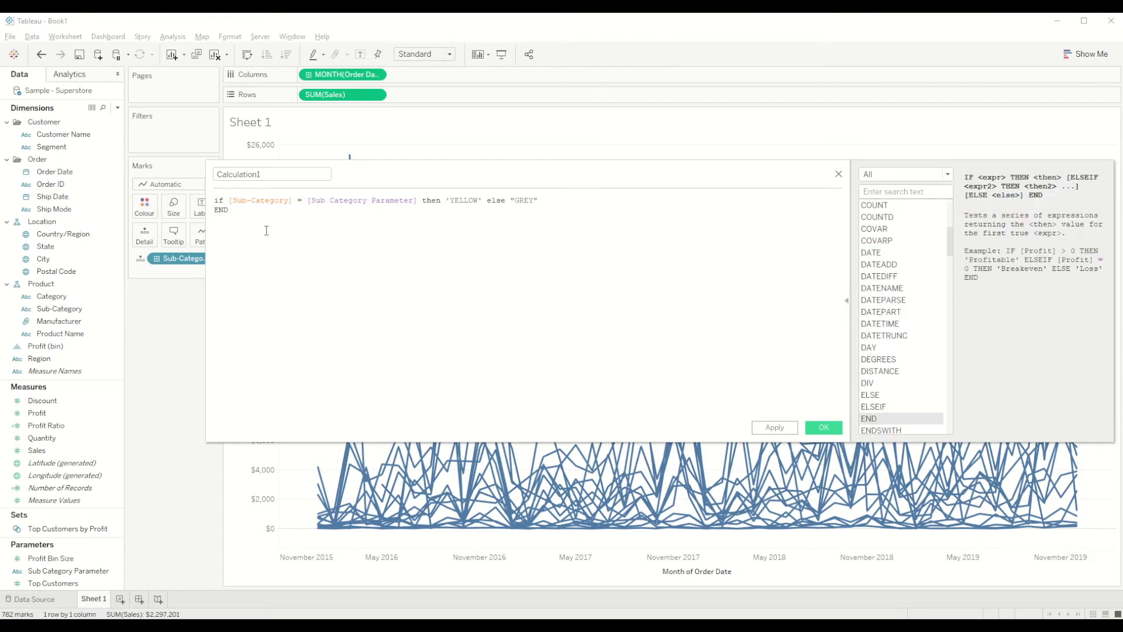
{"action": "double_click", "coordinate": [269, 175]}
{"action": "type", "text": "@Highlight the Line Colur"}
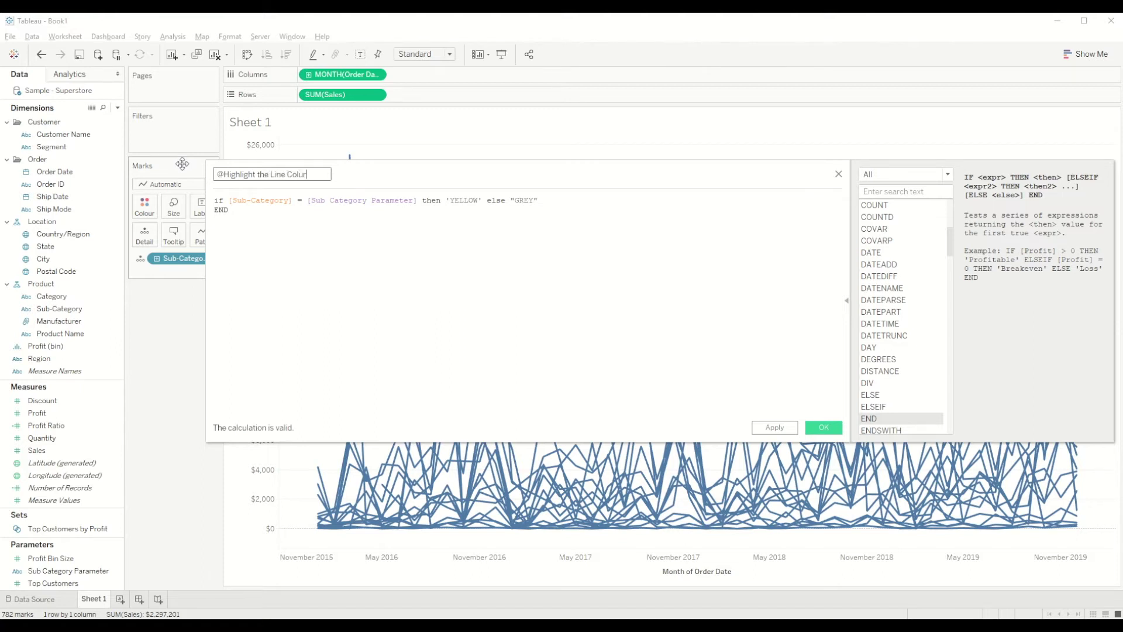
{"action": "left_click", "coordinate": [822, 427]}
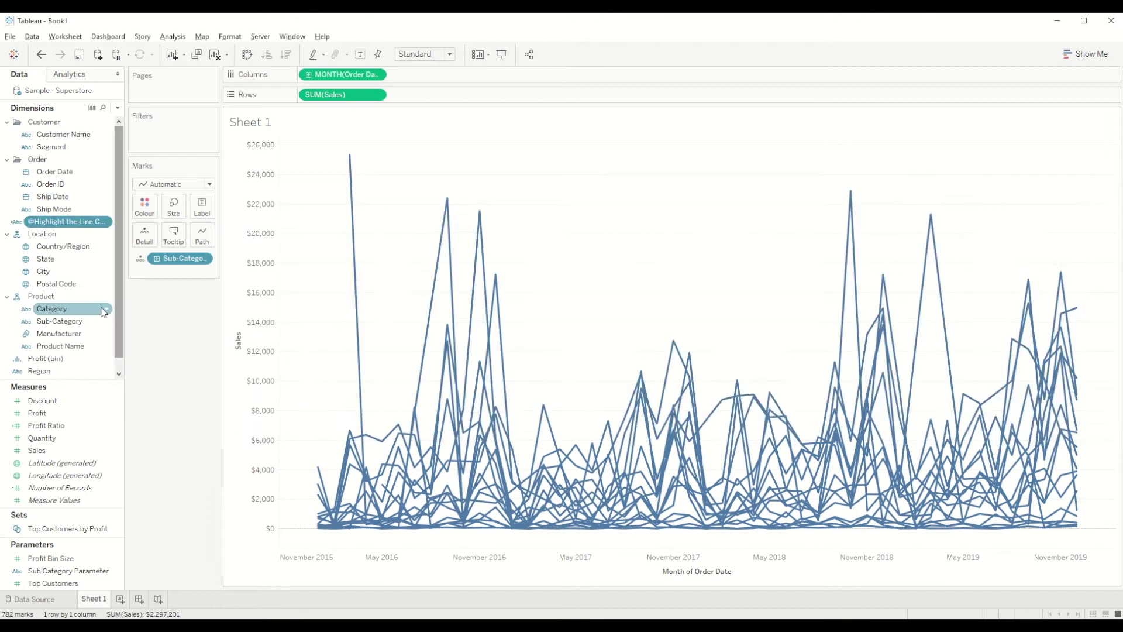
{"action": "right_click", "coordinate": [74, 224]}
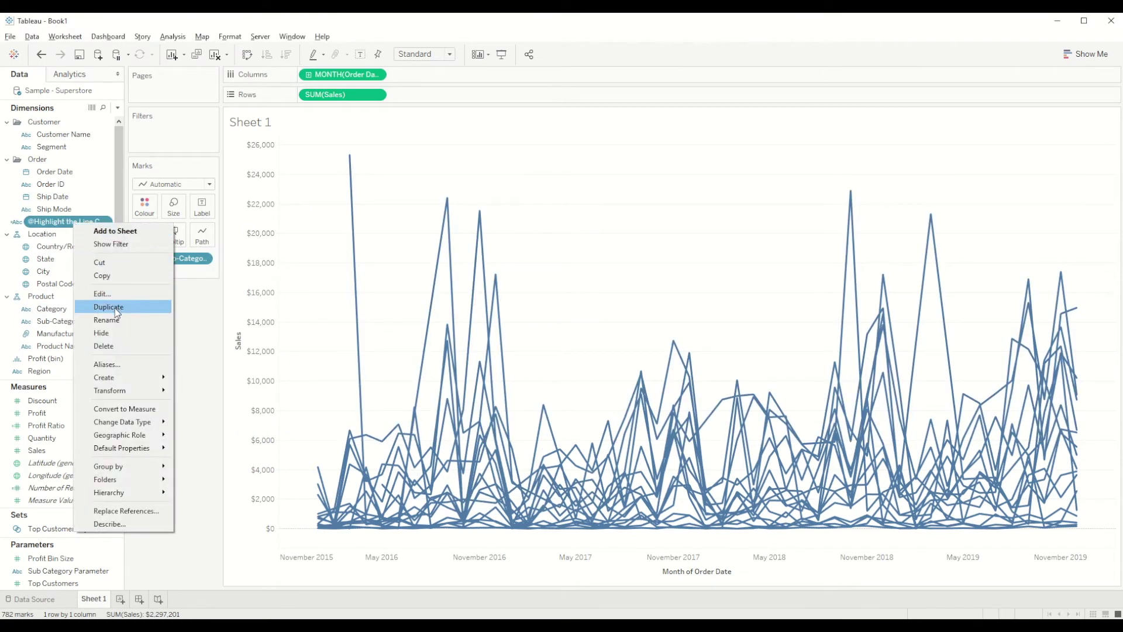
{"action": "left_click", "coordinate": [116, 312]}
{"action": "right_click", "coordinate": [89, 235]}
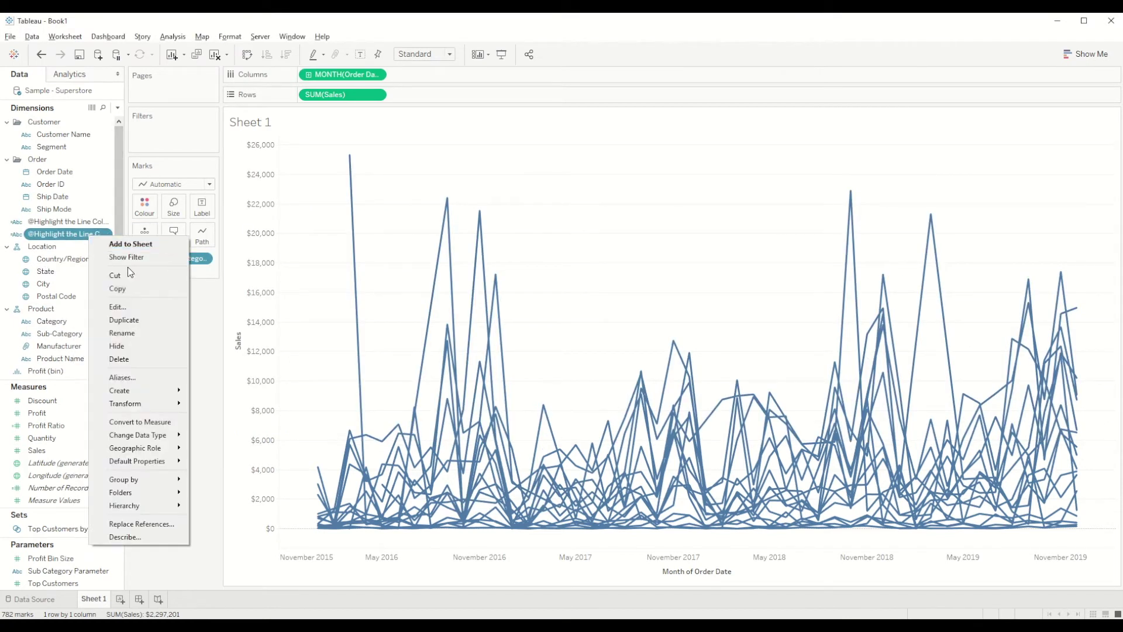
{"action": "left_click", "coordinate": [117, 307]}
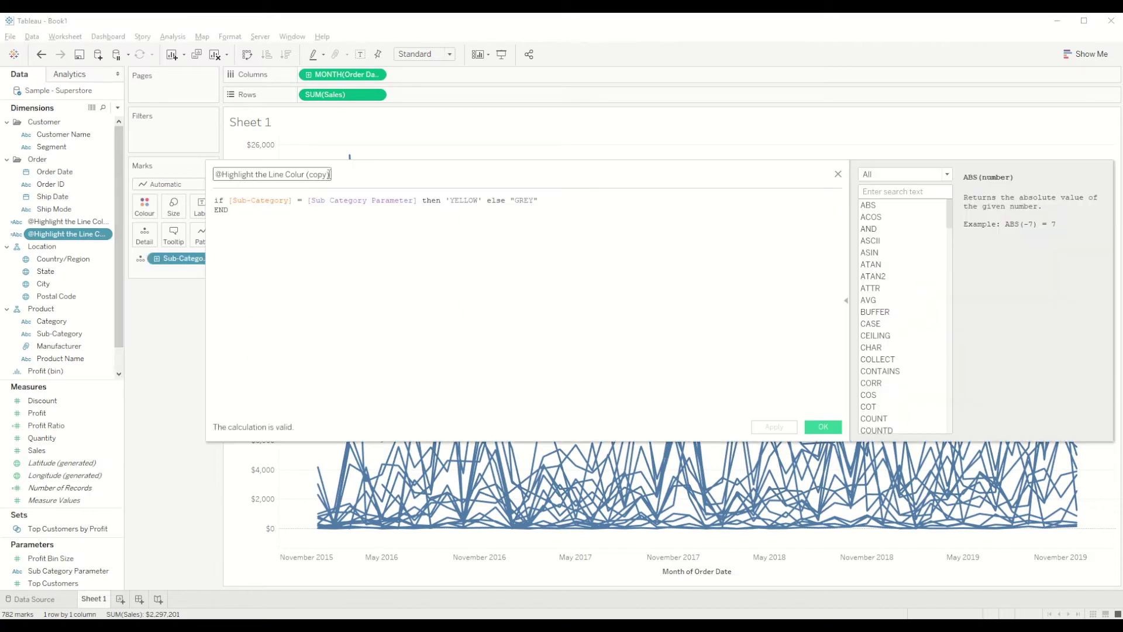
{"action": "left_click", "coordinate": [269, 175]}
{"action": "key", "text": "shift+End"}
{"action": "key", "text": "Delete"}
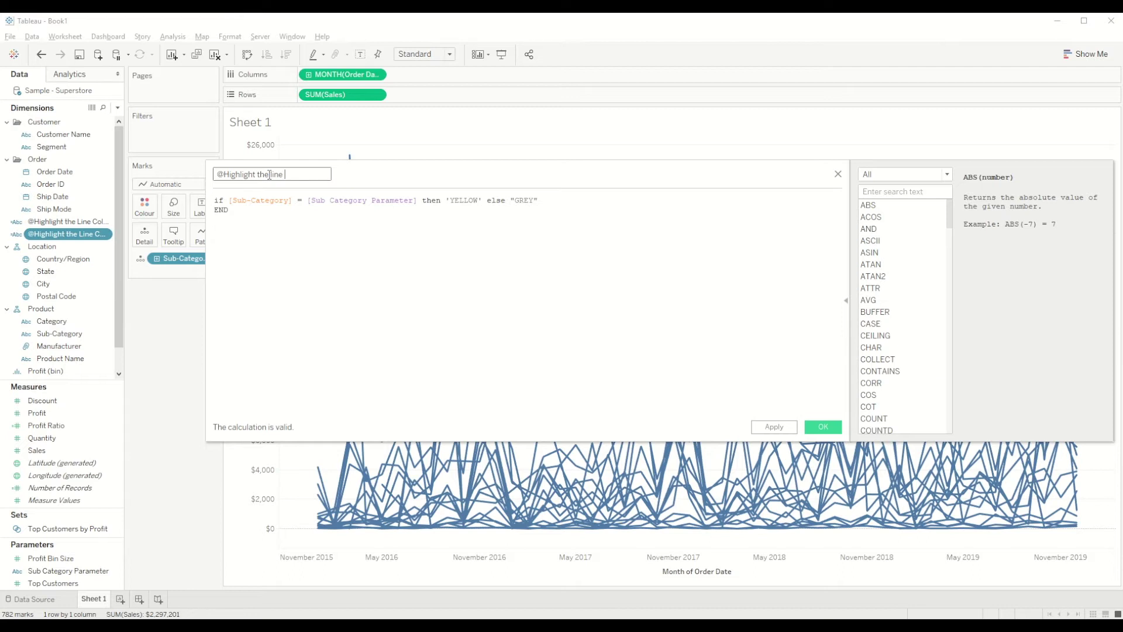
{"action": "double_click", "coordinate": [467, 200]}
{"action": "type", "text": "s"}
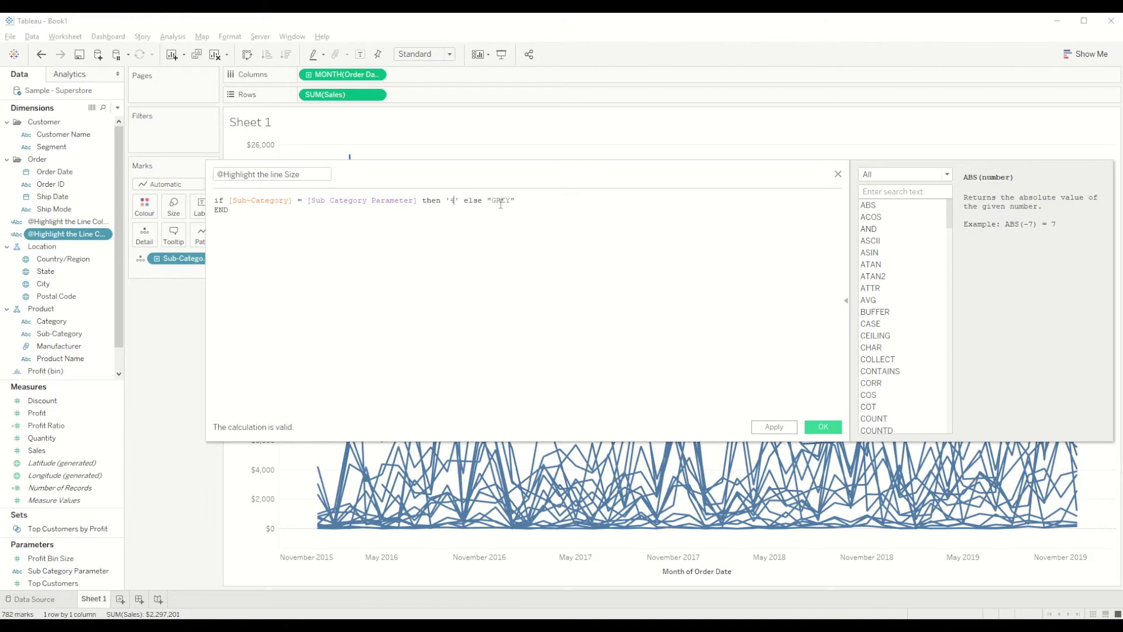
{"action": "double_click", "coordinate": [502, 200]}
{"action": "type", "text": "1"}
{"action": "left_click", "coordinate": [831, 434]}
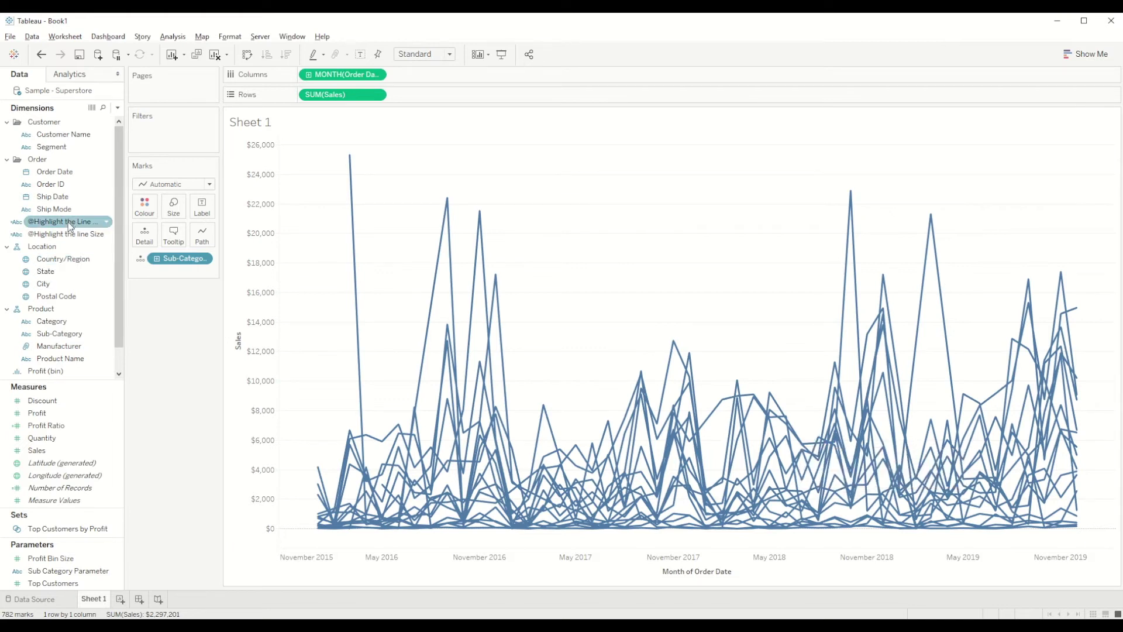
{"action": "left_click_drag", "start_coordinate": [70, 225], "coordinate": [141, 211]}
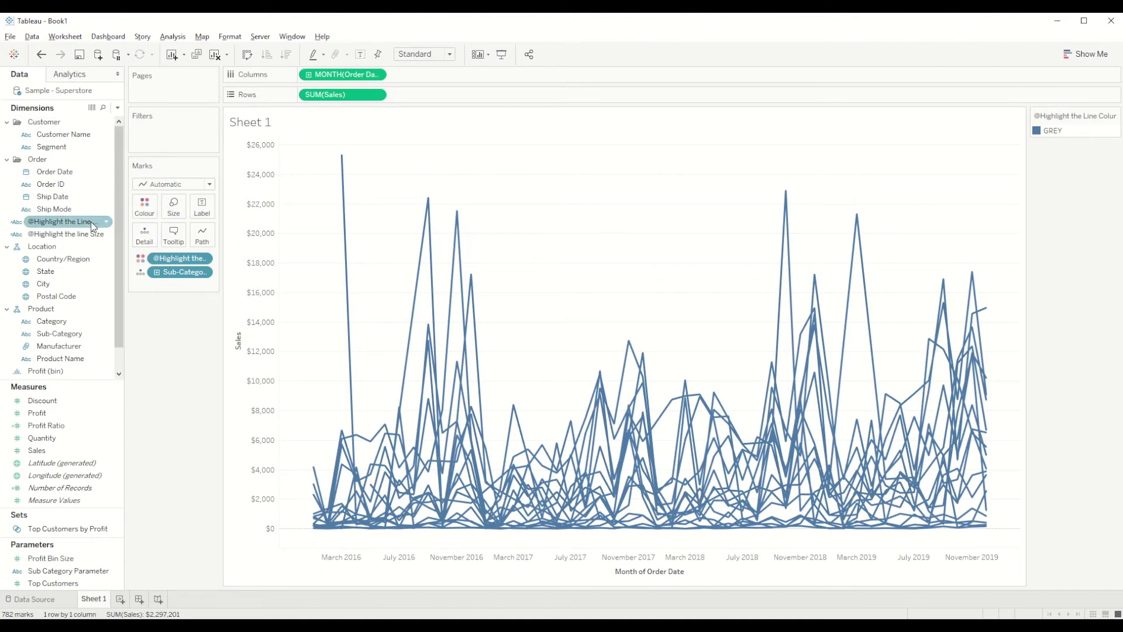
{"action": "left_click", "coordinate": [80, 235]}
{"action": "left_click_drag", "start_coordinate": [74, 236], "coordinate": [145, 238]}
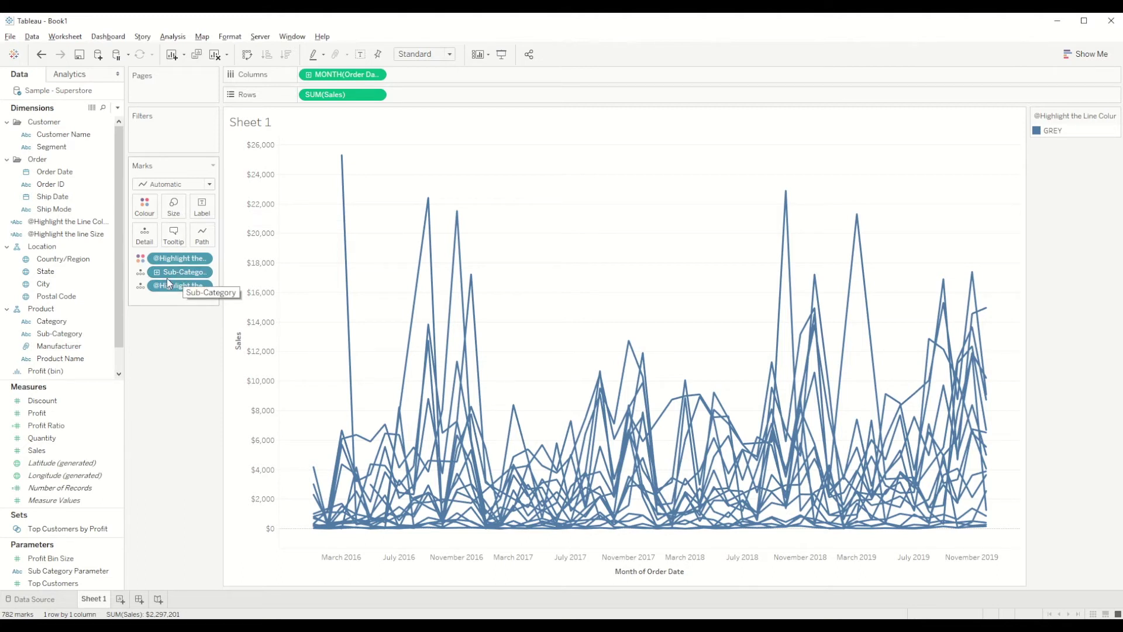
{"action": "left_click_drag", "start_coordinate": [177, 287], "coordinate": [174, 206]}
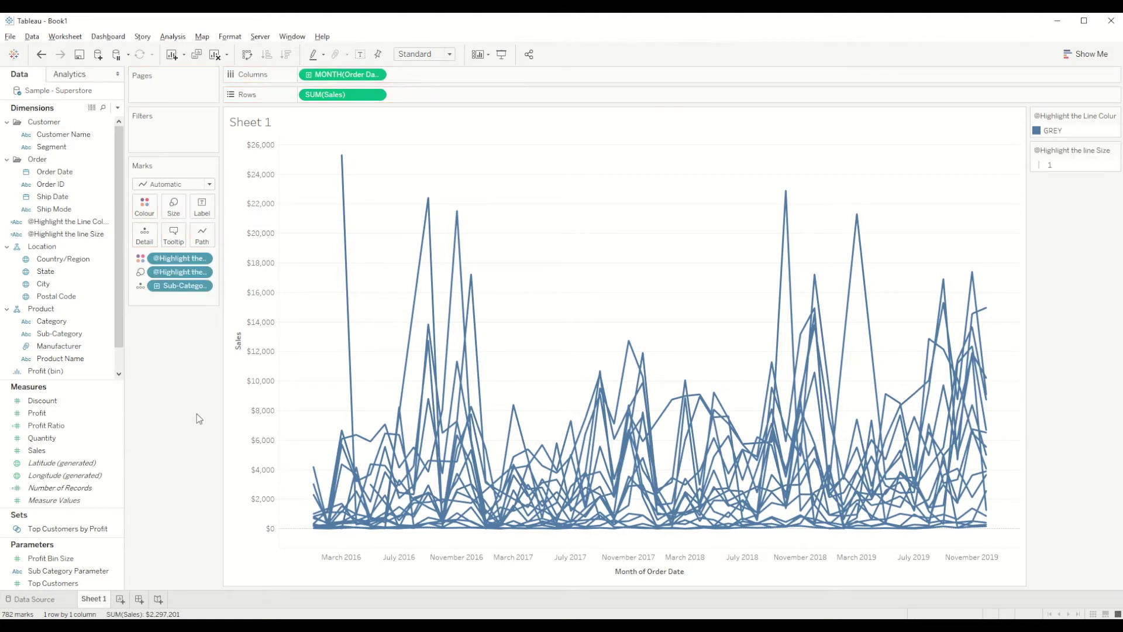
{"action": "left_click", "coordinate": [70, 571]}
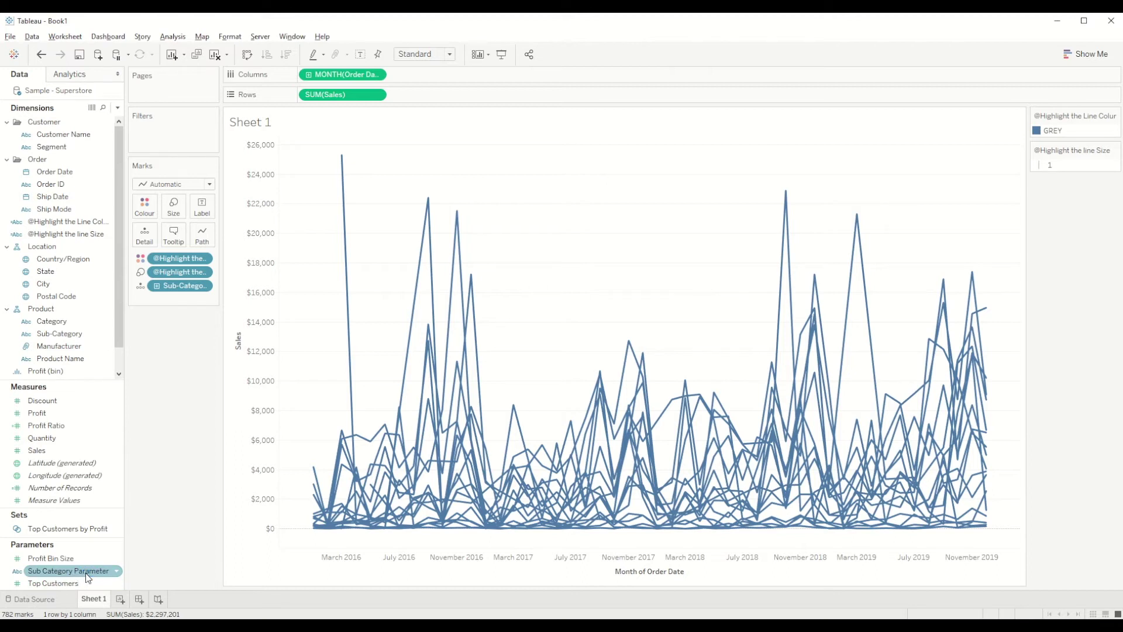
Set the Sub Category Parameter's current value to 'Phone'.
{"action": "right_click", "coordinate": [86, 573]}
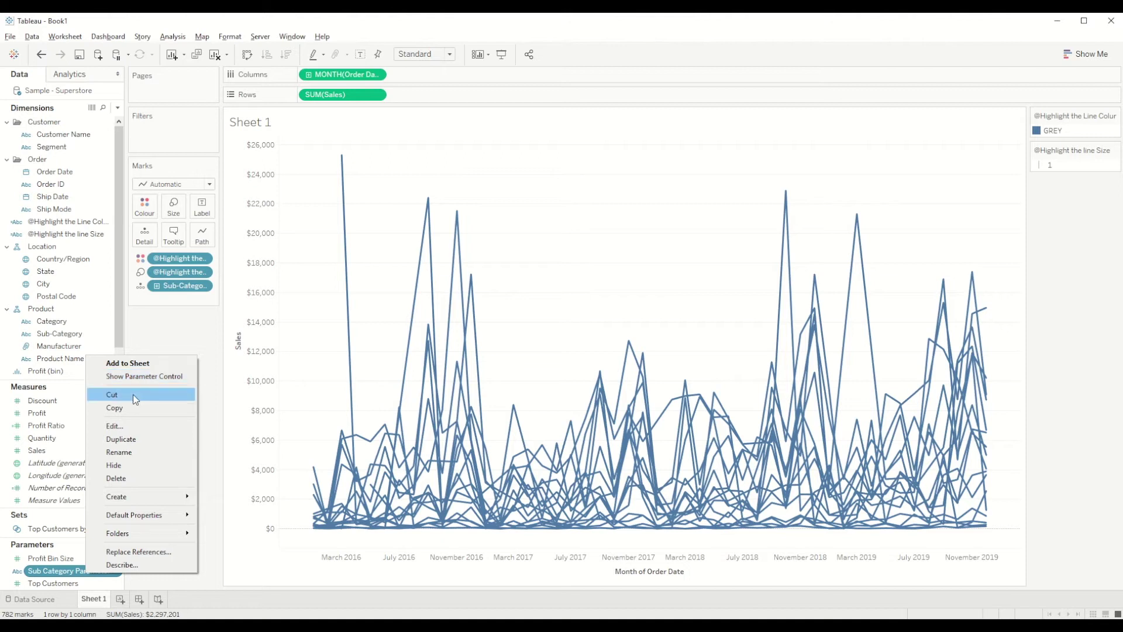
{"action": "left_click", "coordinate": [114, 426]}
{"action": "left_click", "coordinate": [535, 311]}
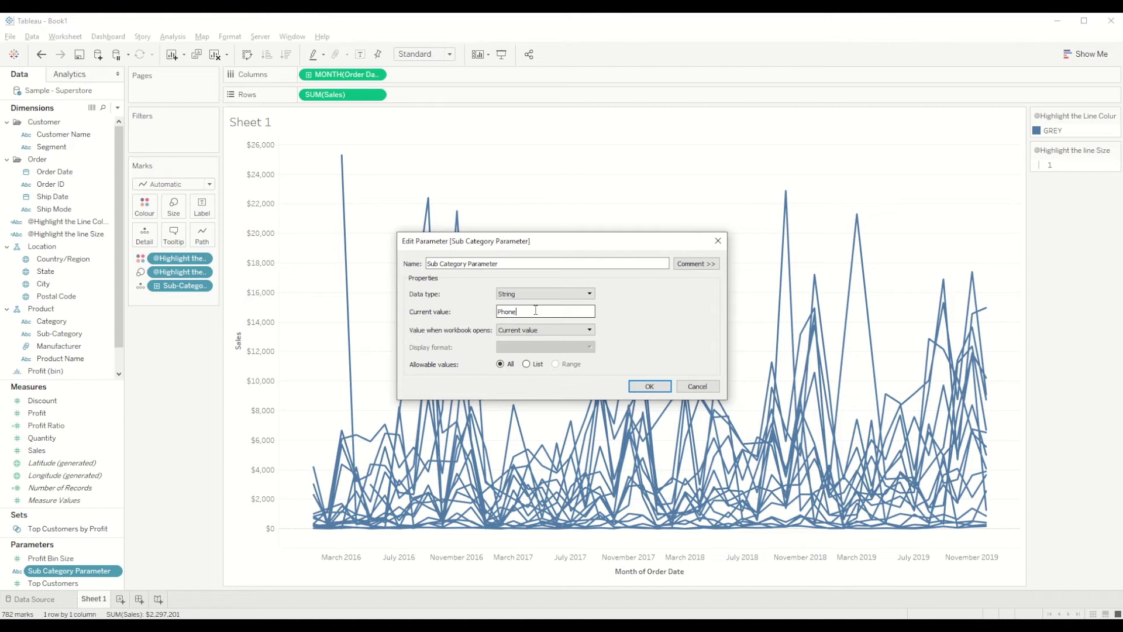
{"action": "type", "text": "Phone"}
{"action": "left_click", "coordinate": [648, 387]}
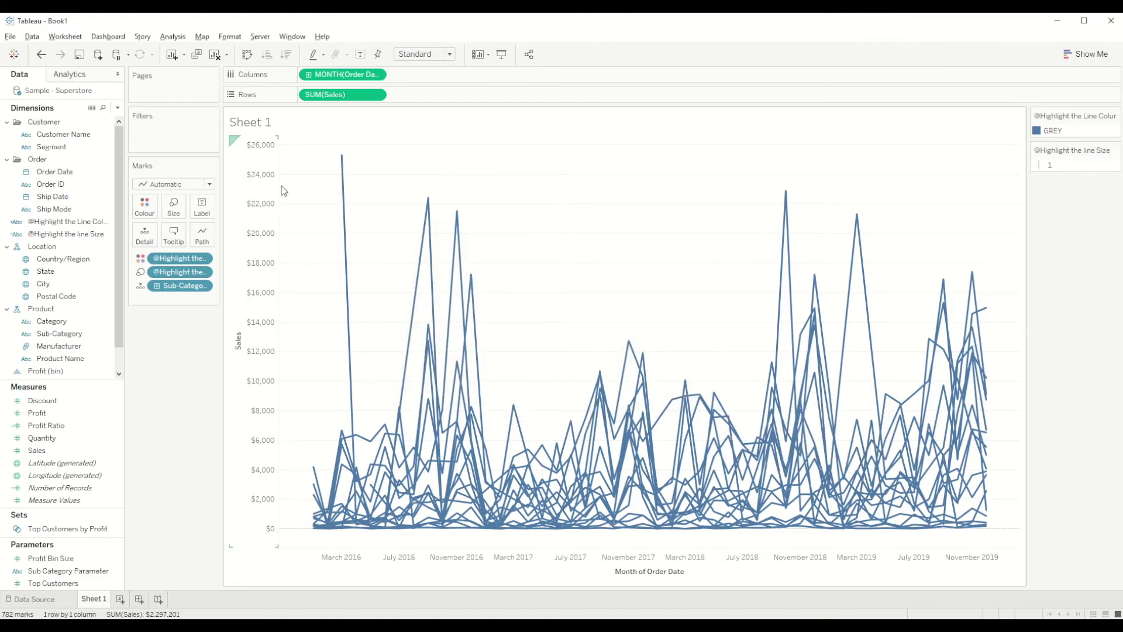
Add Sheet 2 listing all Sub-Category names to check spelling, then return to Sheet 1.
{"action": "left_click", "coordinate": [120, 598]}
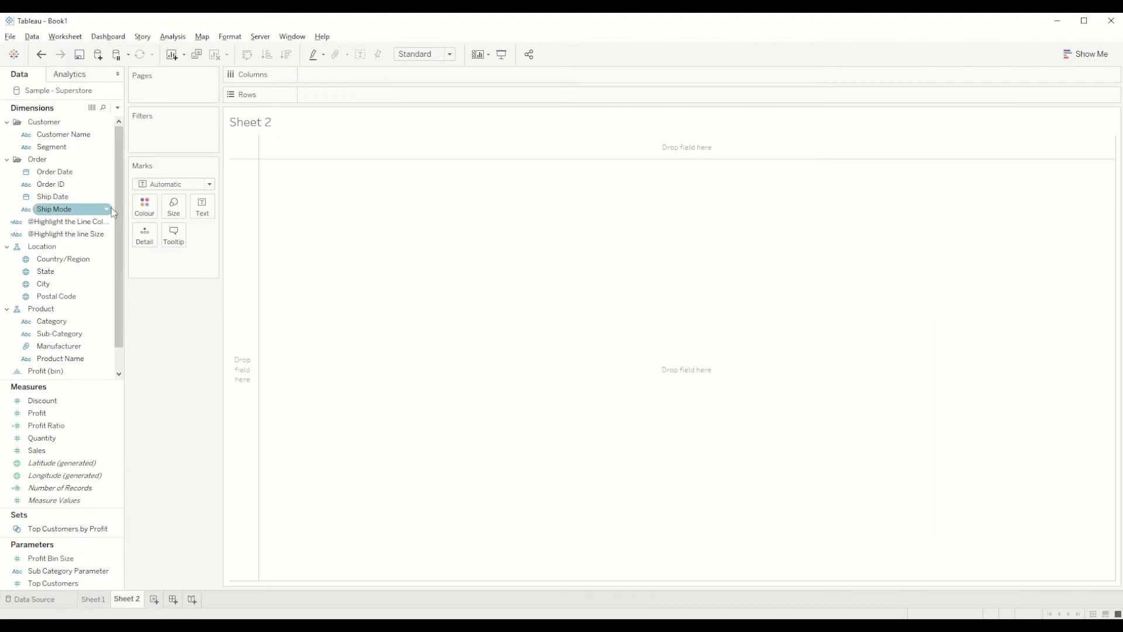
{"action": "double_click", "coordinate": [58, 333]}
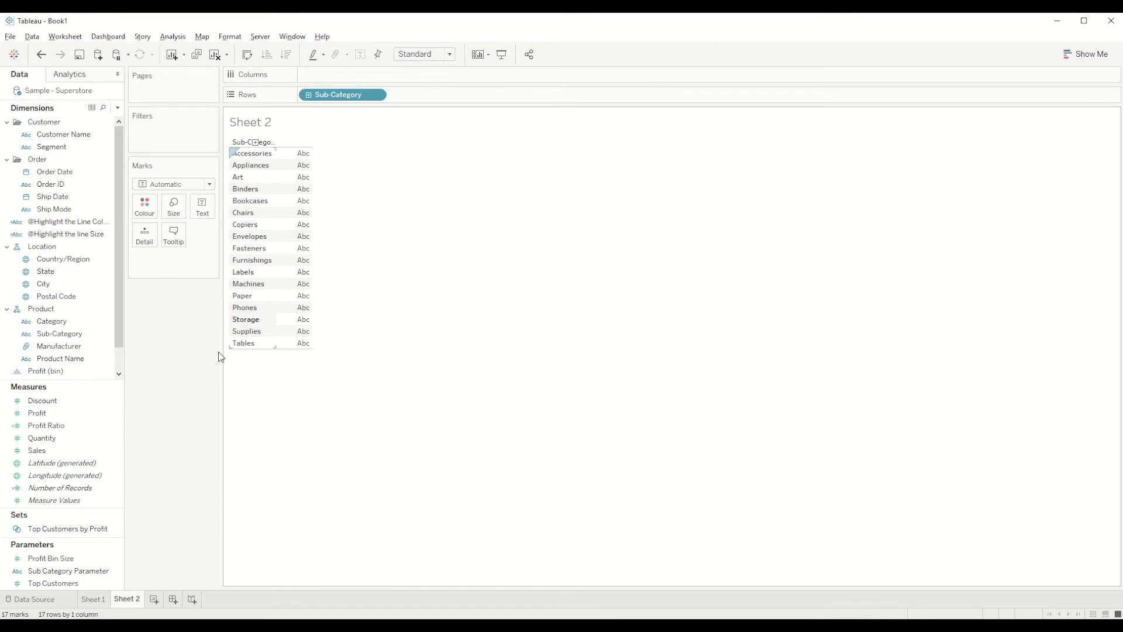
{"action": "left_click", "coordinate": [91, 596]}
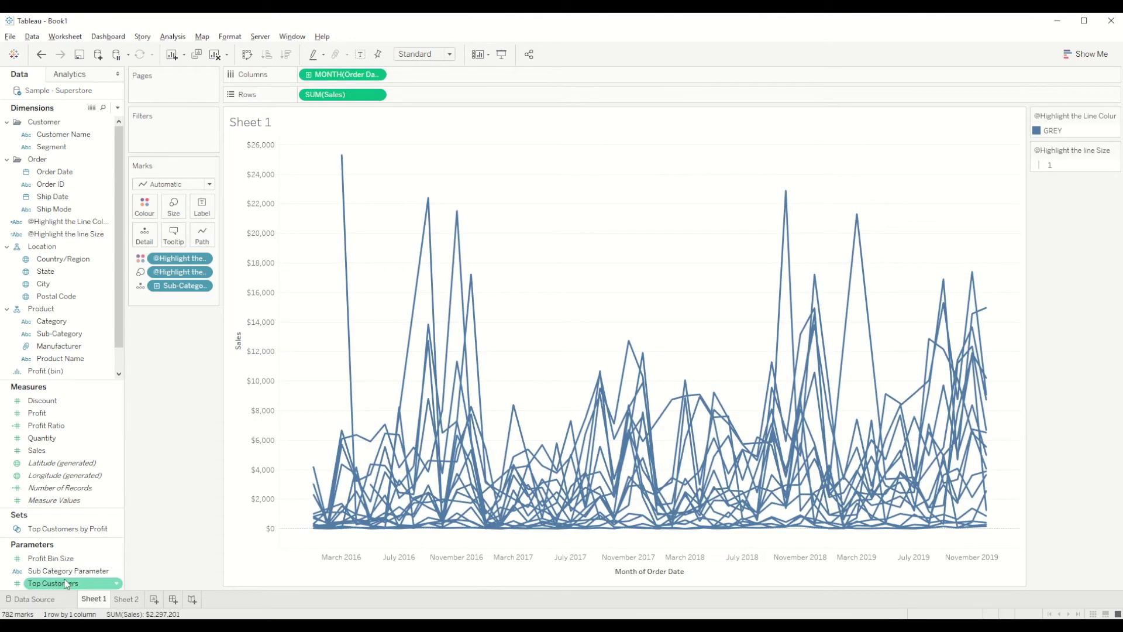
Correct the parameter's current value to 'Phones'.
{"action": "right_click", "coordinate": [71, 570]}
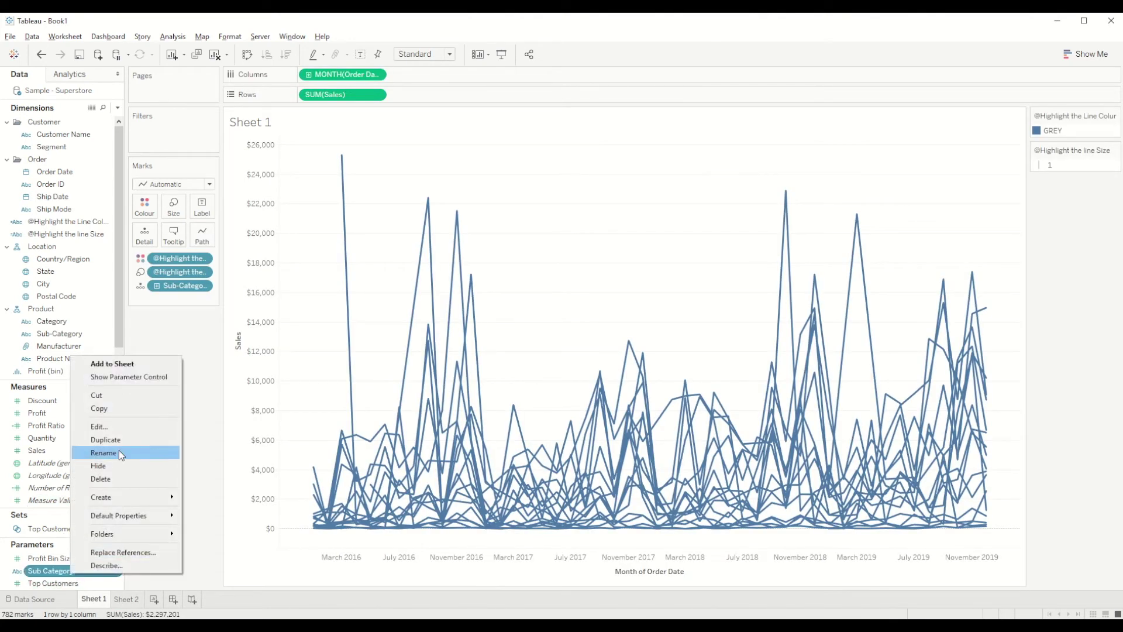
{"action": "left_click", "coordinate": [99, 426]}
{"action": "left_click", "coordinate": [523, 314]}
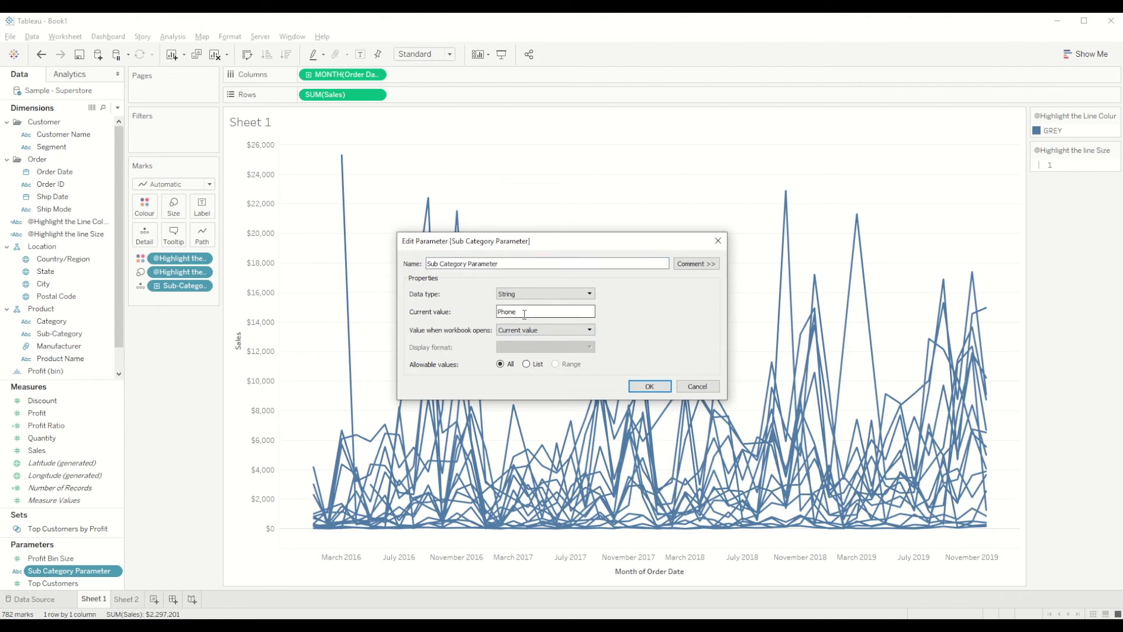
{"action": "left_click", "coordinate": [649, 386]}
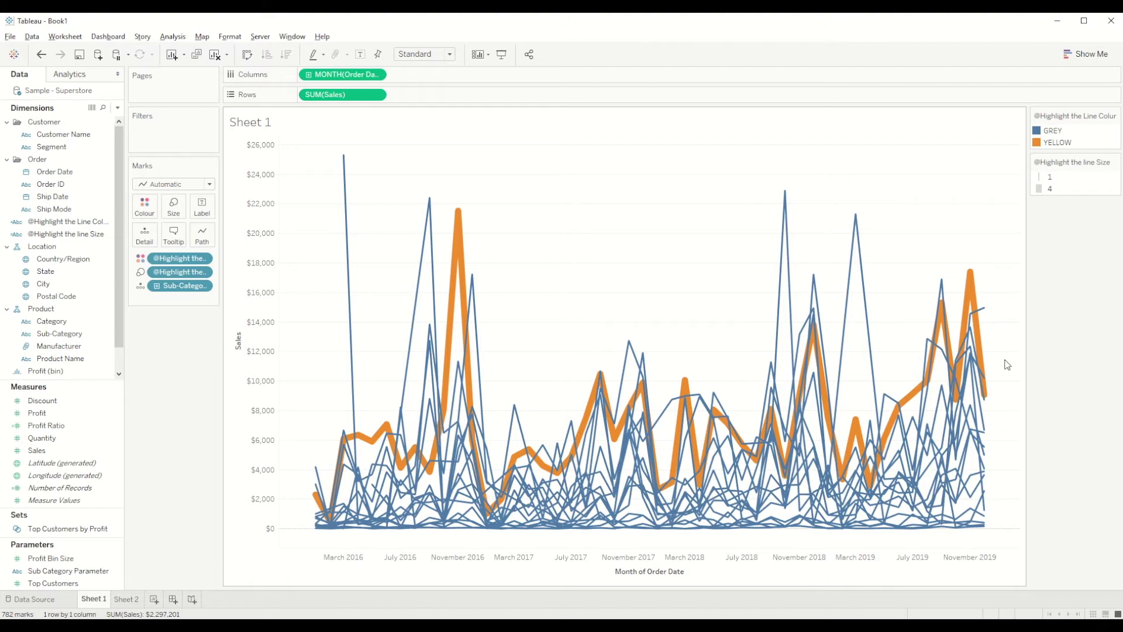
Make all lines thinner and recolour the GREY category a custom light grey.
{"action": "left_click", "coordinate": [174, 209]}
{"action": "left_click_drag", "start_coordinate": [185, 238], "coordinate": [177, 238]}
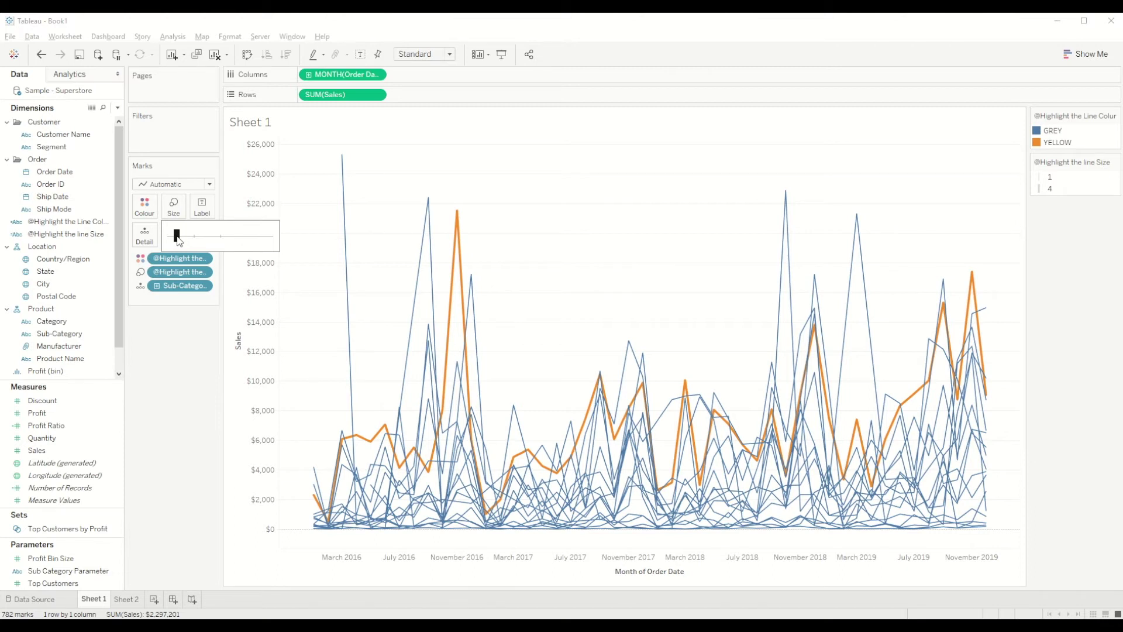
{"action": "left_click", "coordinate": [144, 206]}
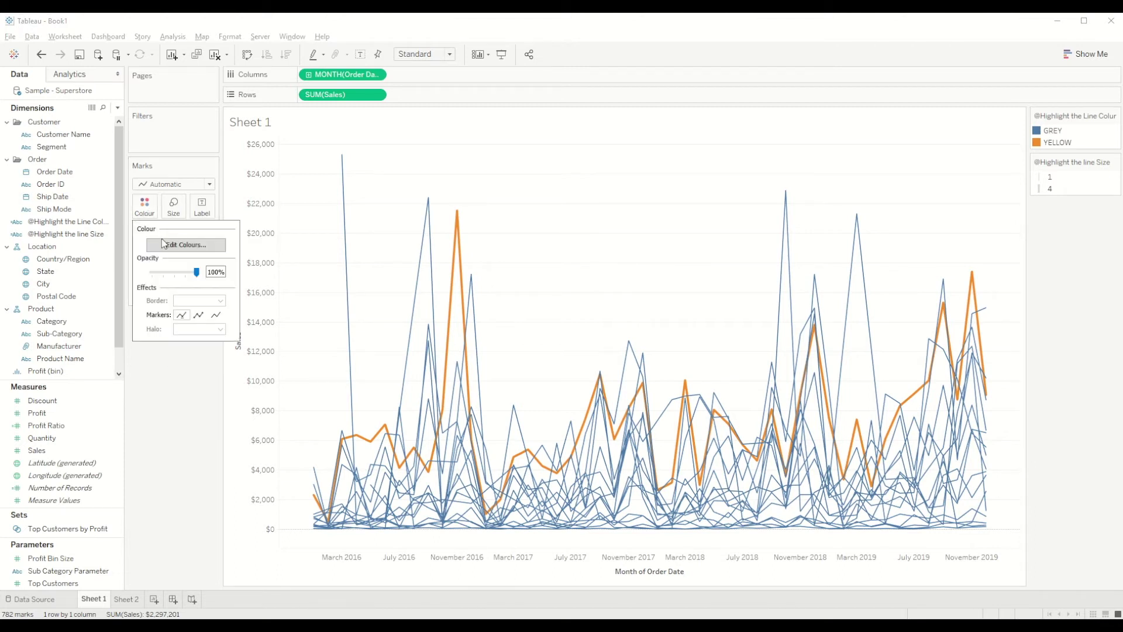
{"action": "left_click", "coordinate": [165, 243]}
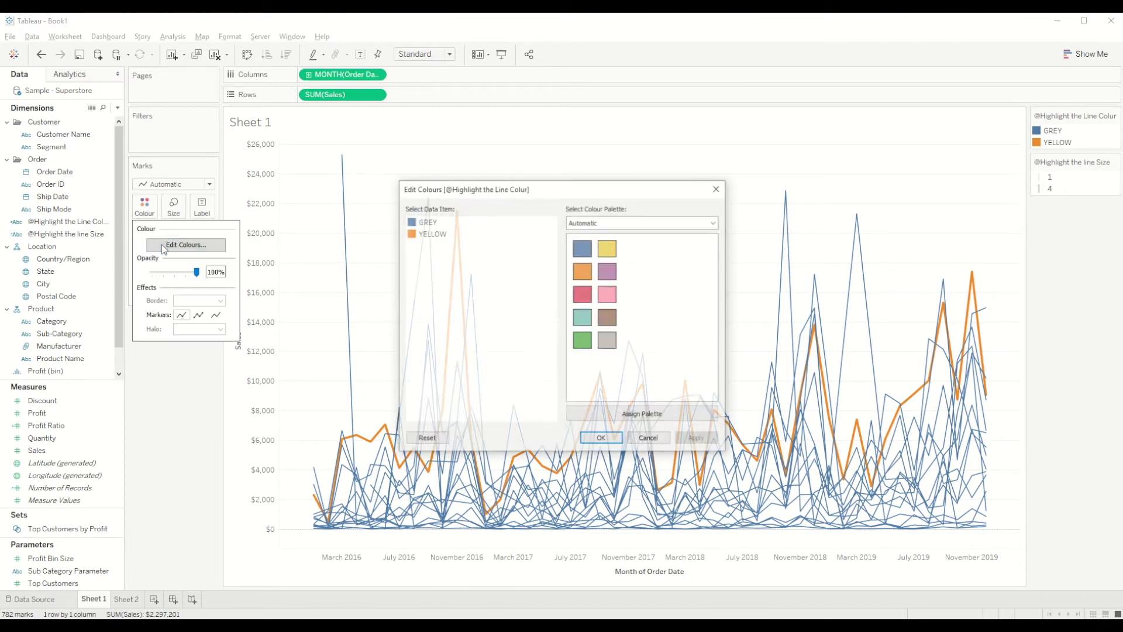
{"action": "double_click", "coordinate": [430, 224]}
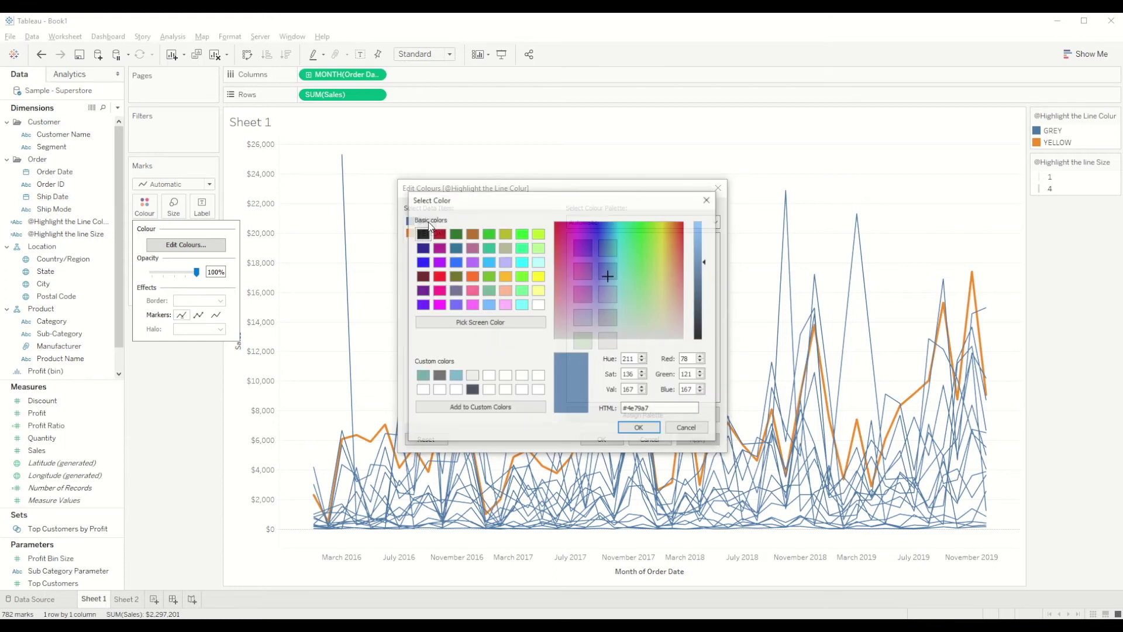
{"action": "left_click", "coordinate": [472, 376]}
{"action": "left_click", "coordinate": [639, 428]}
{"action": "left_click", "coordinate": [611, 442]}
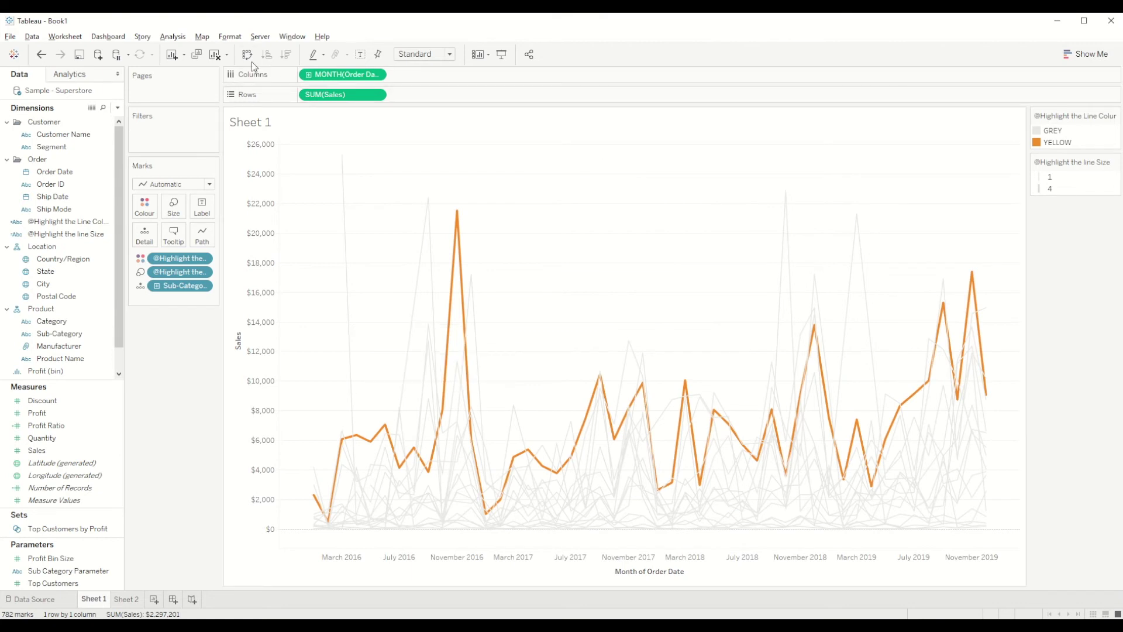
Shade the worksheet background black.
{"action": "right_click", "coordinate": [425, 170]}
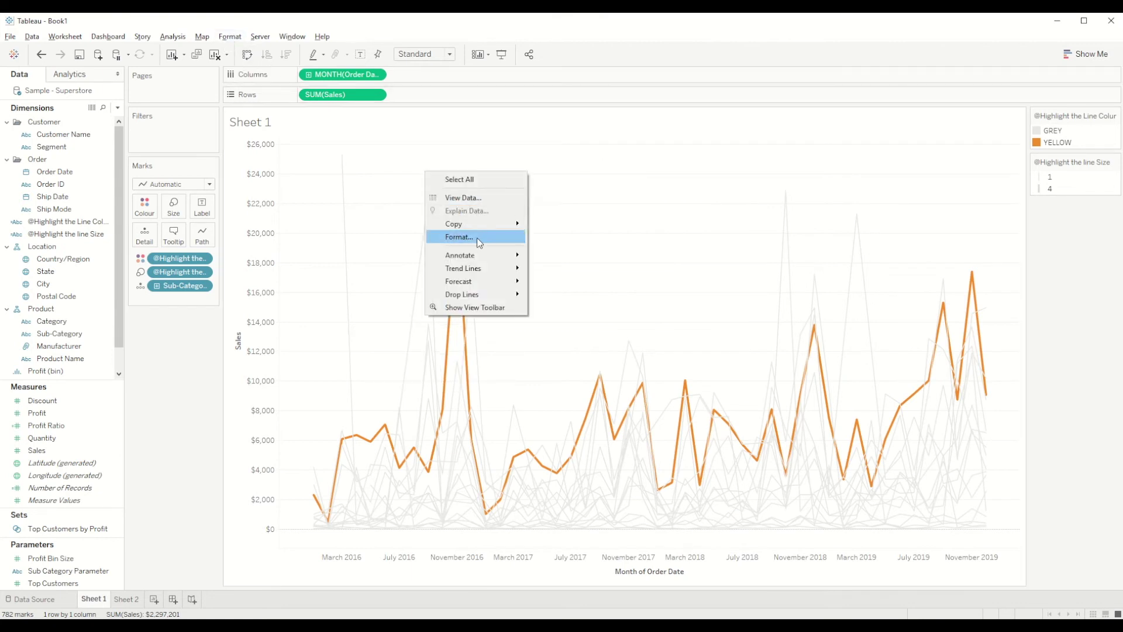
{"action": "left_click", "coordinate": [476, 237]}
{"action": "left_click", "coordinate": [45, 95]}
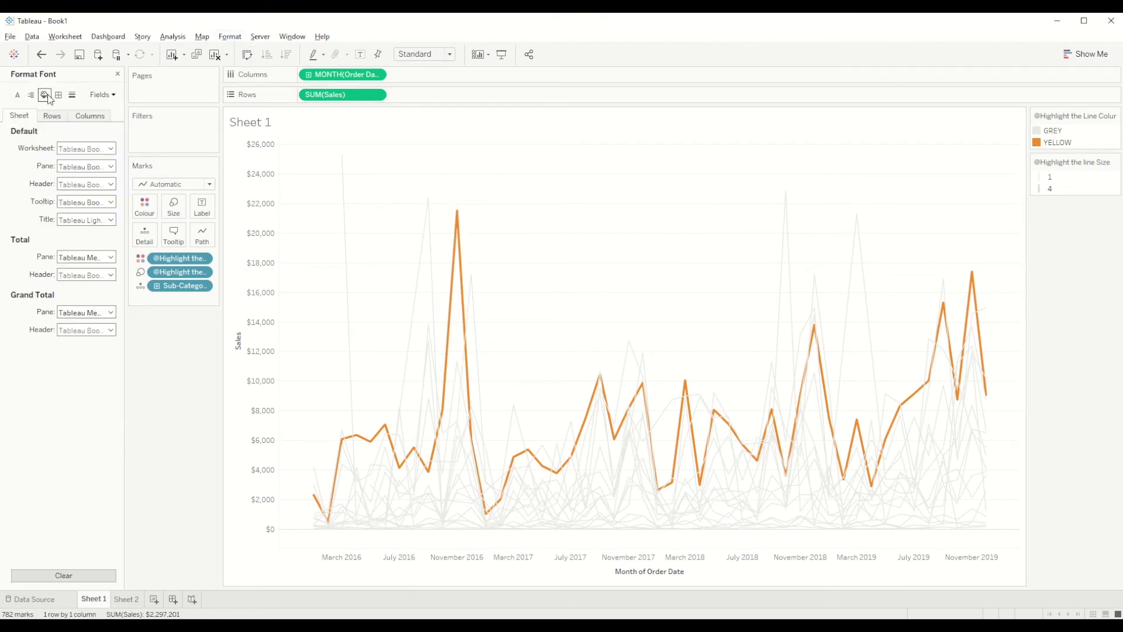
{"action": "left_click", "coordinate": [79, 148]}
{"action": "left_click", "coordinate": [66, 176]}
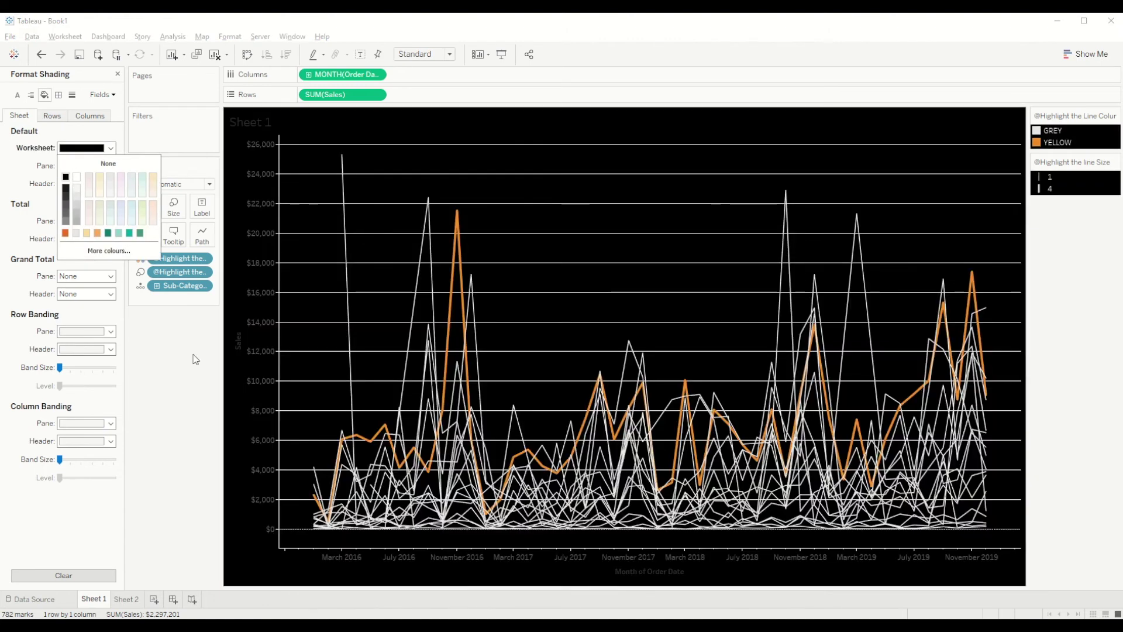
Set the Rows grid lines to None to remove the horizontal gridlines.
{"action": "right_click", "coordinate": [486, 174]}
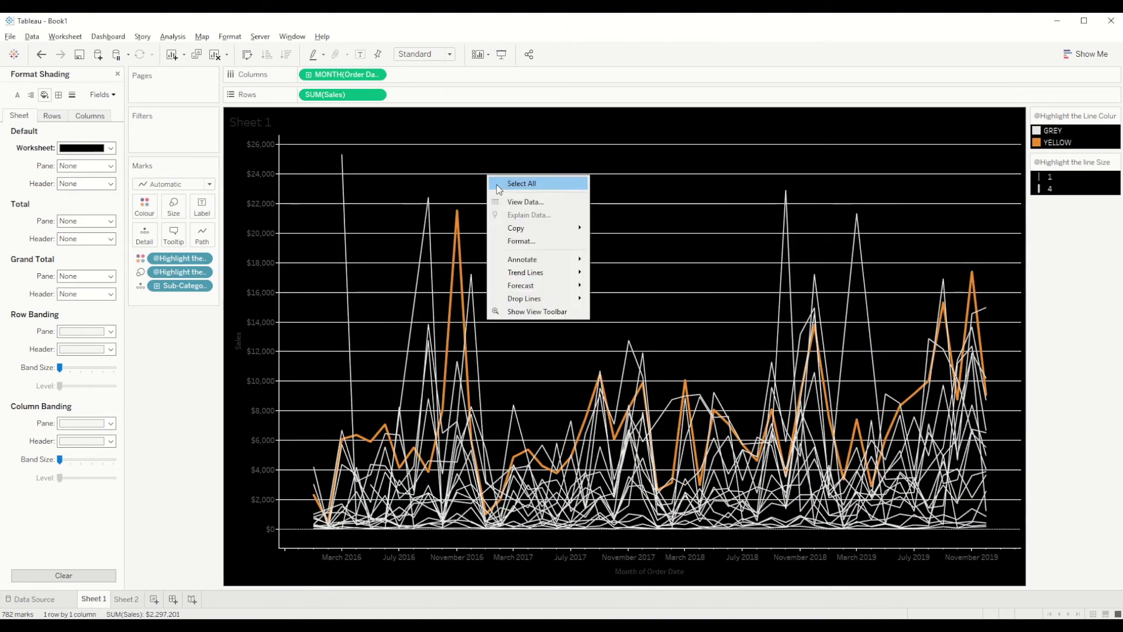
{"action": "left_click", "coordinate": [521, 237]}
{"action": "left_click", "coordinate": [72, 96]}
{"action": "left_click", "coordinate": [52, 115]}
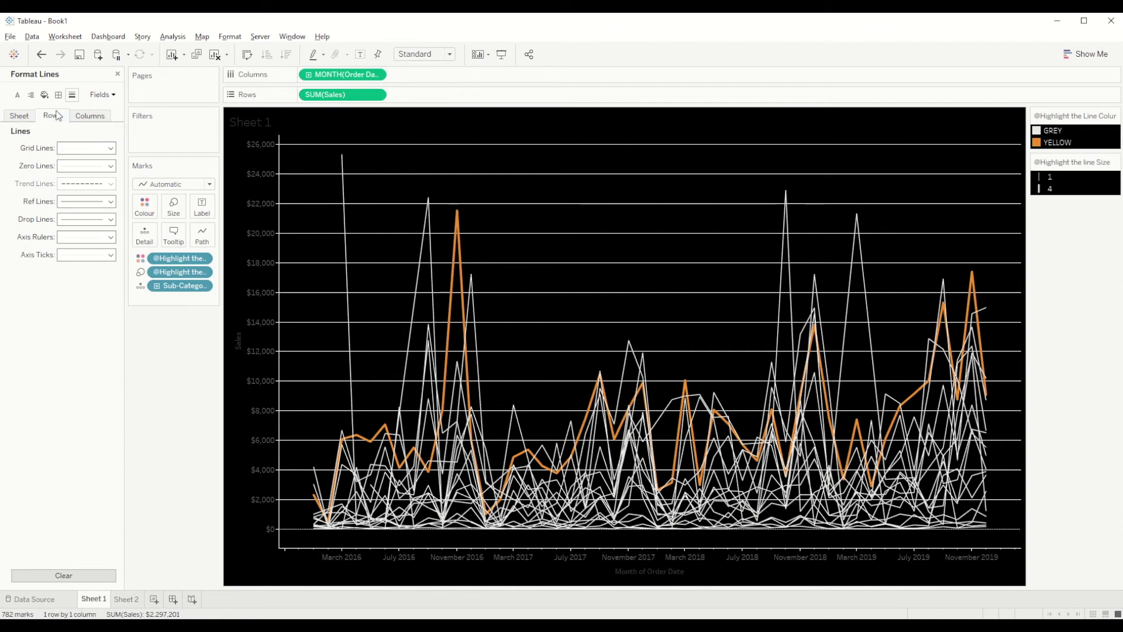
{"action": "left_click", "coordinate": [79, 150]}
{"action": "left_click", "coordinate": [80, 161]}
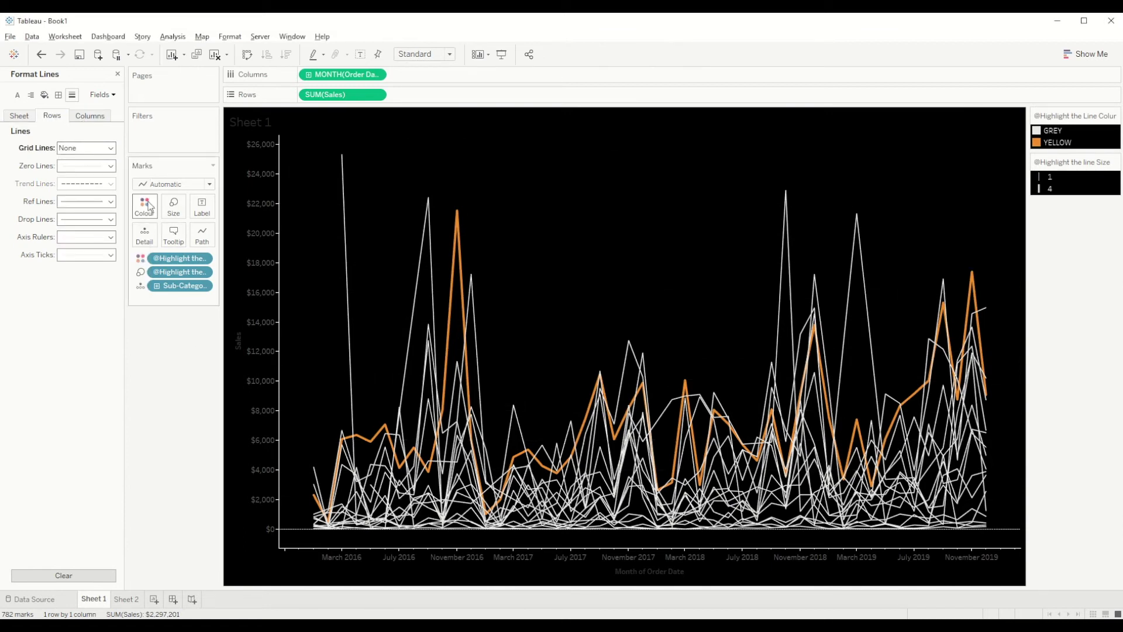
Recolour the GREY sub-category lines to dark grey (#363636) in Edit Colours.
{"action": "left_click", "coordinate": [147, 206]}
{"action": "left_click", "coordinate": [186, 244]}
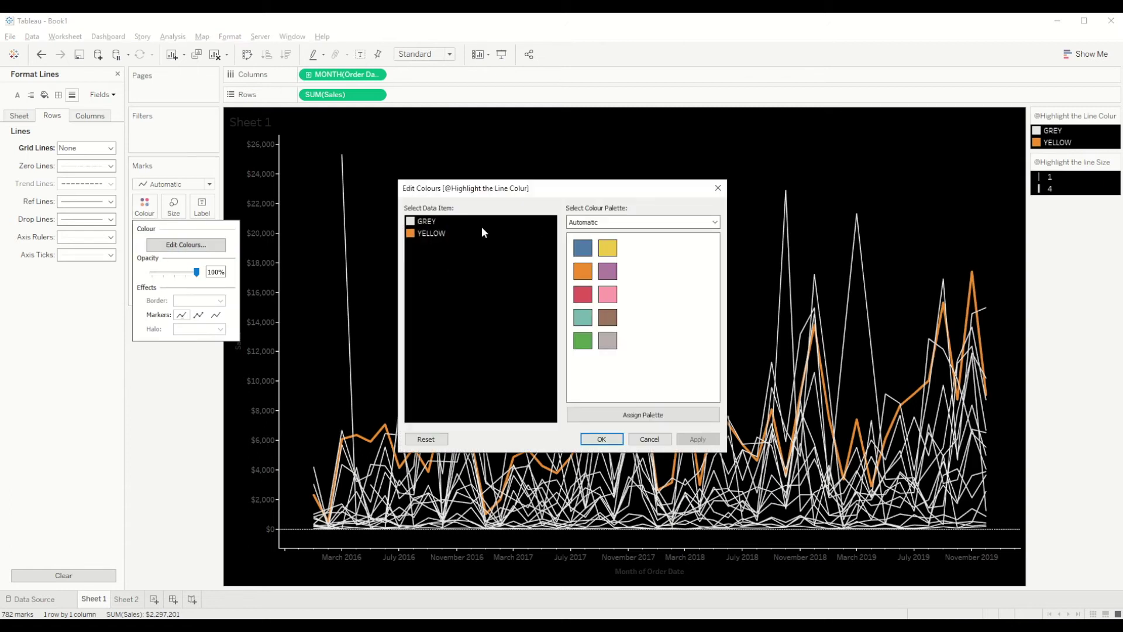
{"action": "double_click", "coordinate": [426, 224]}
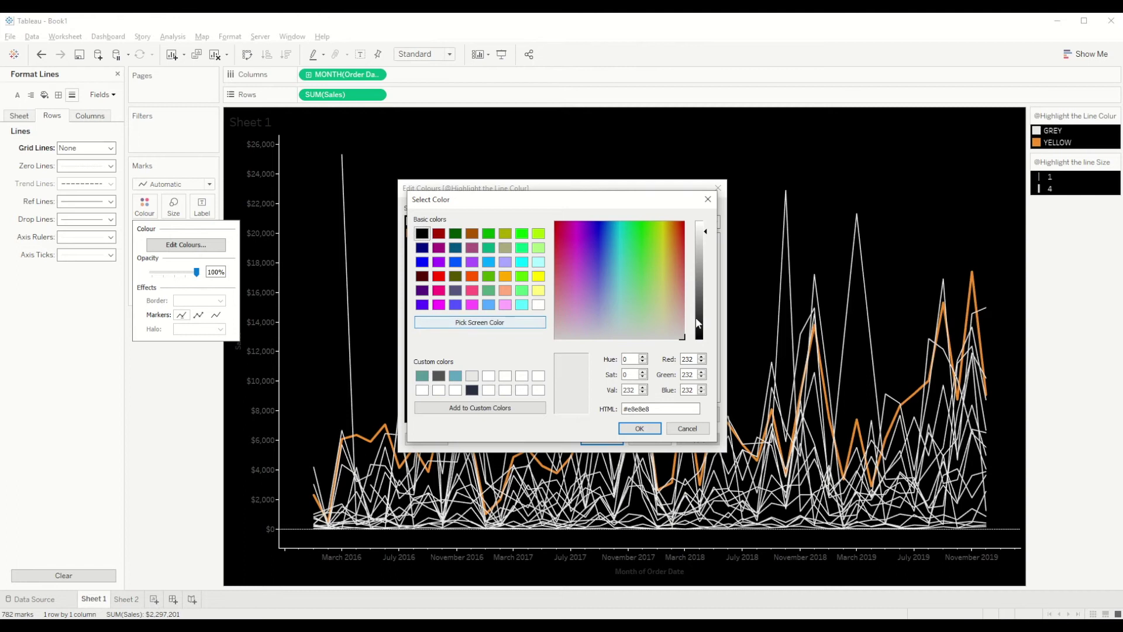
{"action": "left_click_drag", "start_coordinate": [705, 303], "coordinate": [705, 315]}
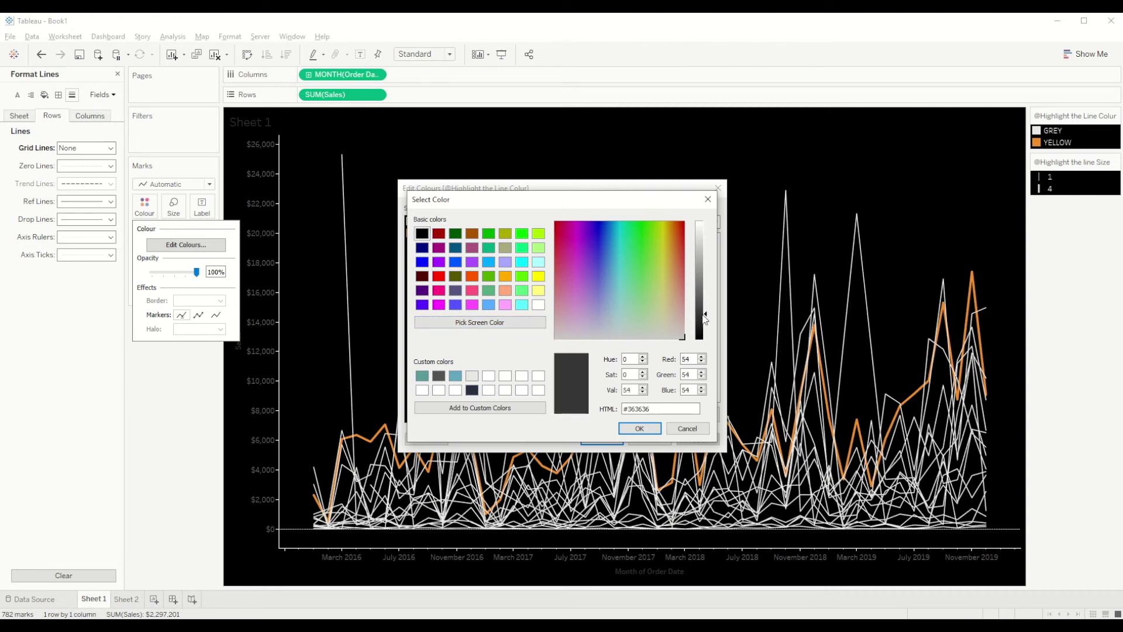
{"action": "left_click", "coordinate": [643, 428]}
{"action": "left_click", "coordinate": [697, 438]}
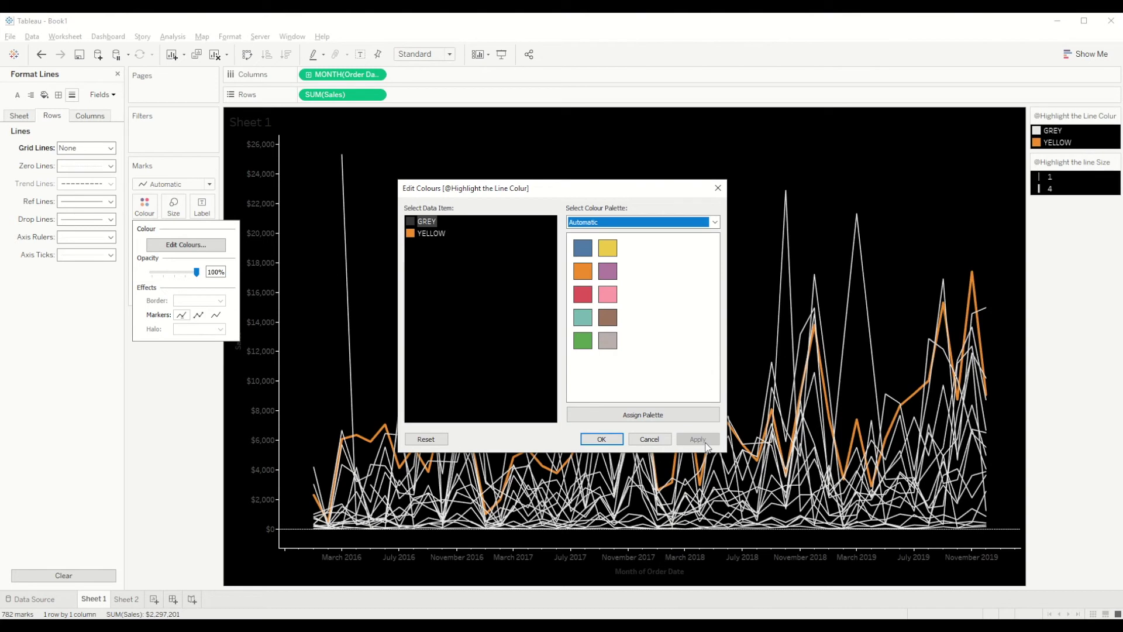
{"action": "left_click", "coordinate": [602, 438]}
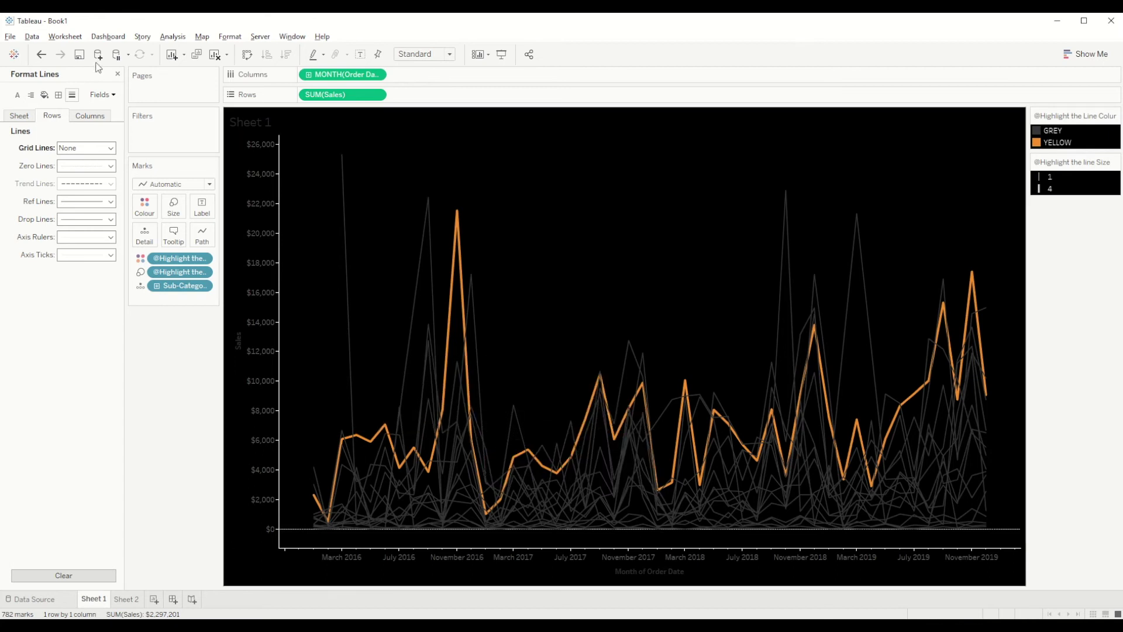
{"action": "left_click", "coordinate": [65, 36]}
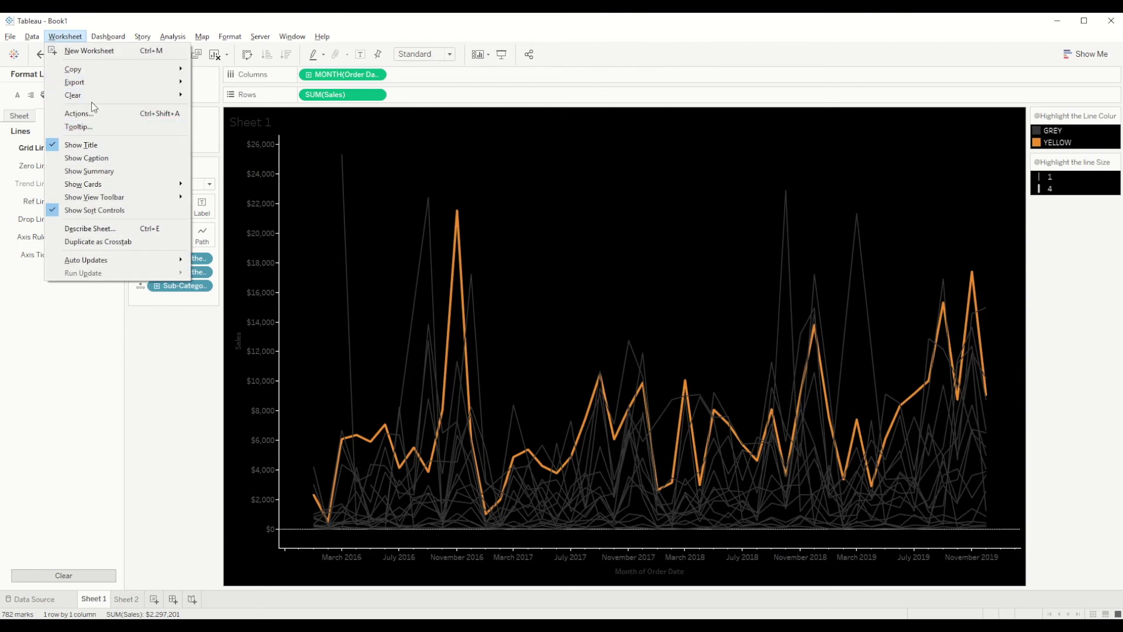
Add a new Change Parameter worksheet action named Highlight Line.
{"action": "left_click", "coordinate": [97, 115]}
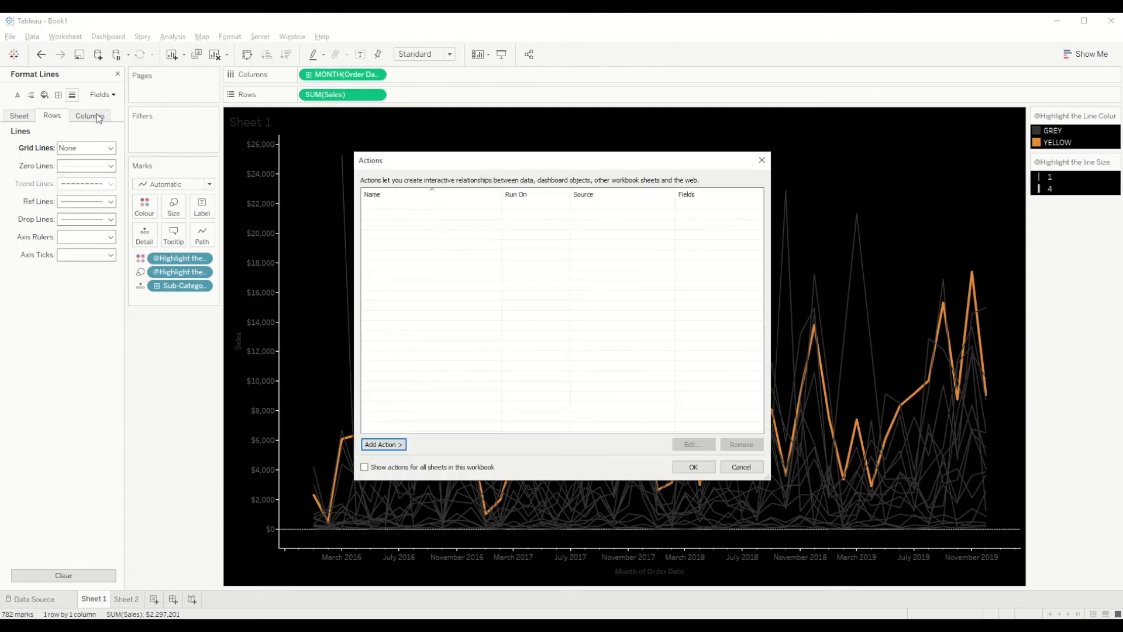
{"action": "left_click", "coordinate": [389, 445]}
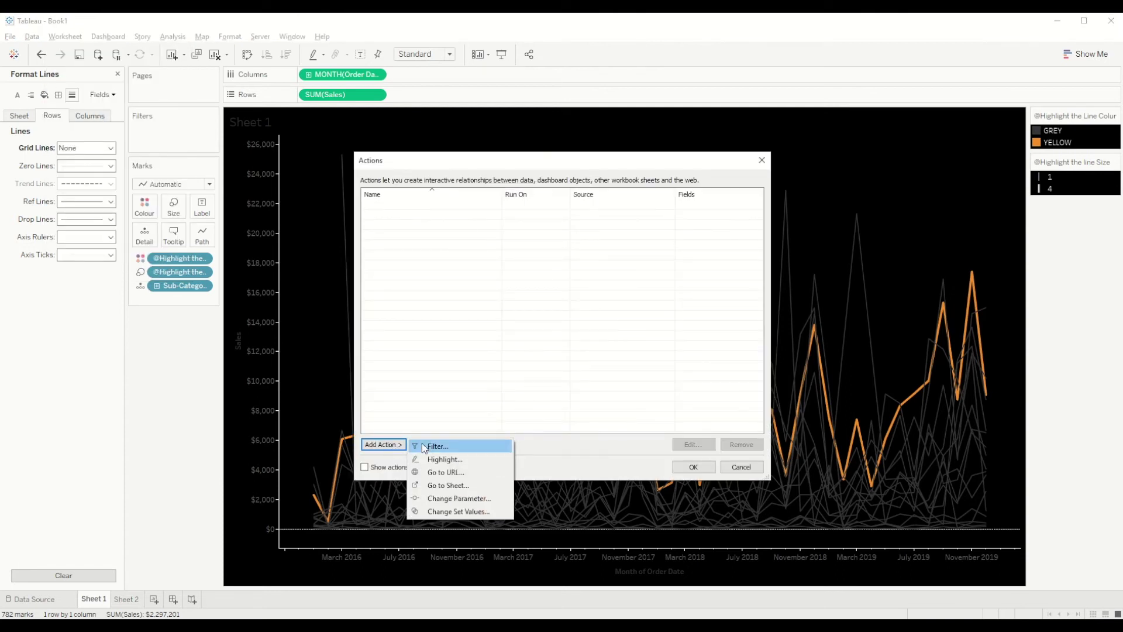
{"action": "left_click", "coordinate": [463, 498]}
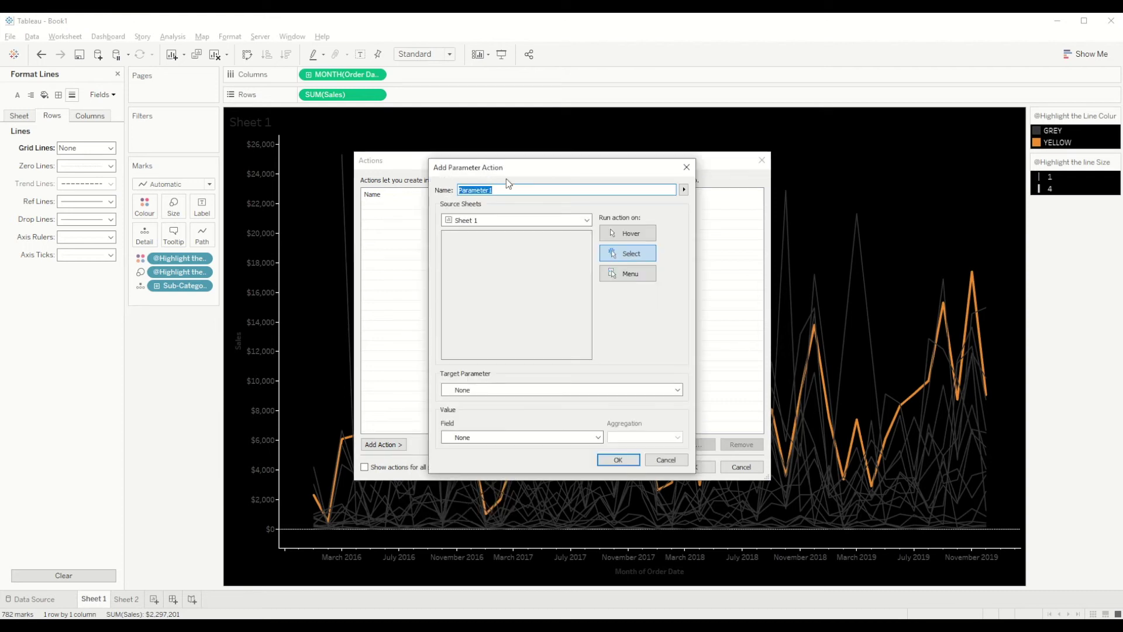
{"action": "type", "text": "Highlight Line"}
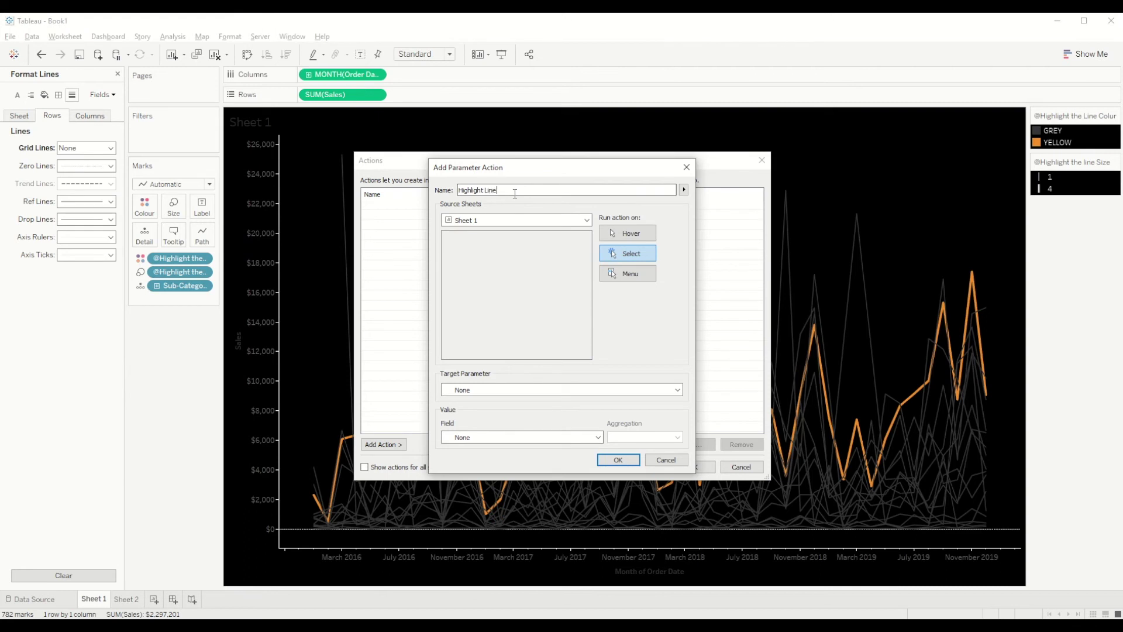
Make Highlight Line run on Hover, passing Sub-Category into Sub Category Parameter, and save it.
{"action": "left_click", "coordinate": [479, 392]}
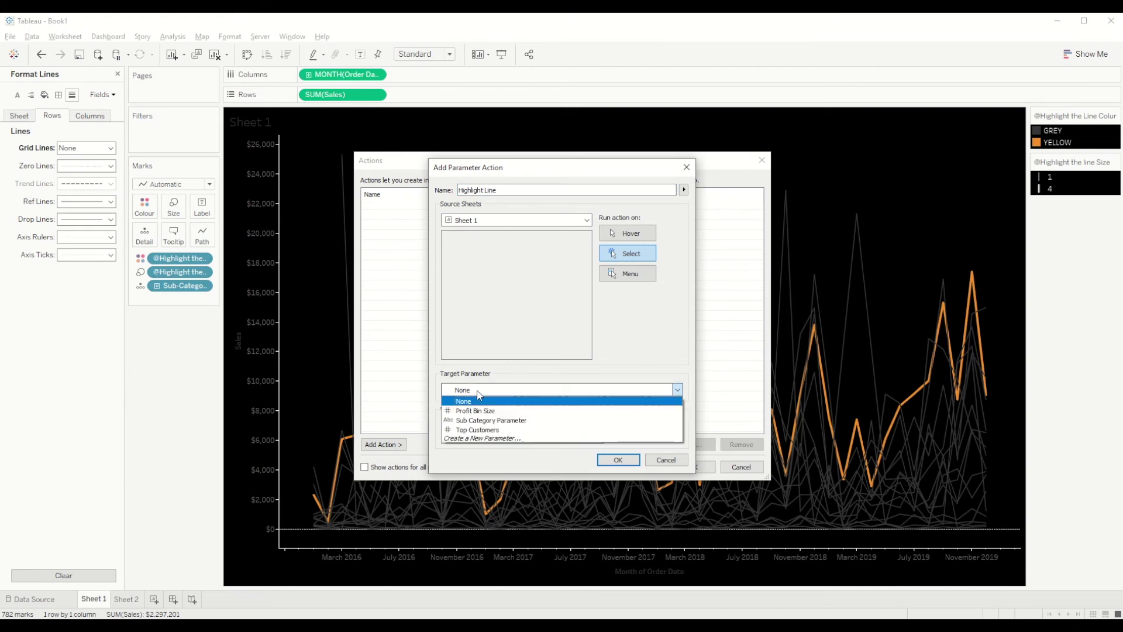
{"action": "left_click", "coordinate": [497, 420]}
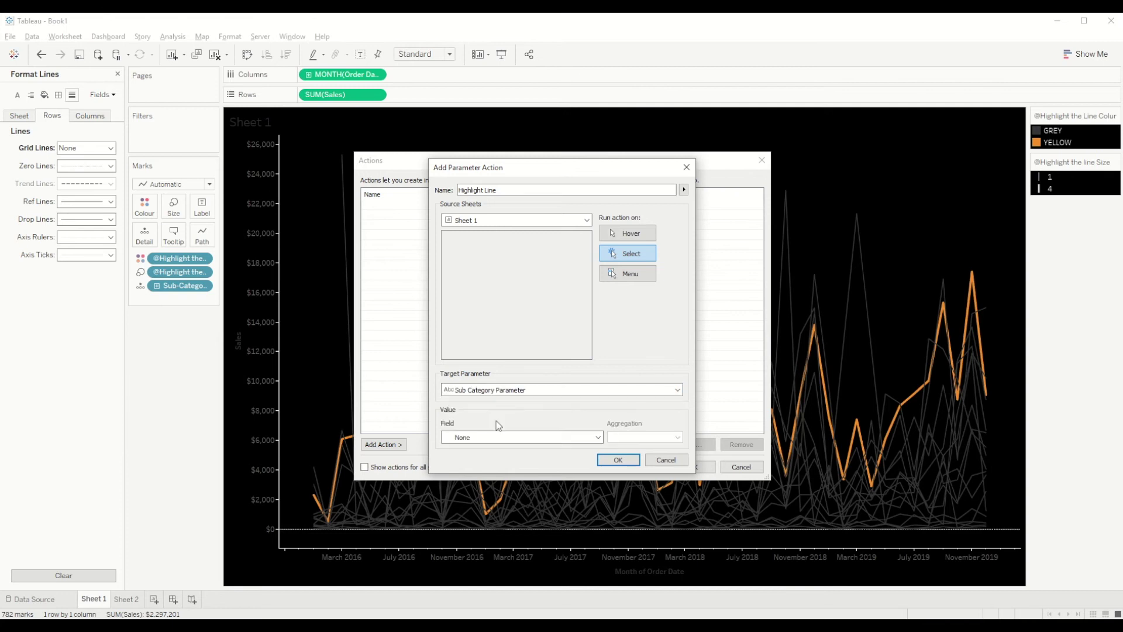
{"action": "left_click", "coordinate": [555, 439]}
{"action": "left_click", "coordinate": [520, 477]}
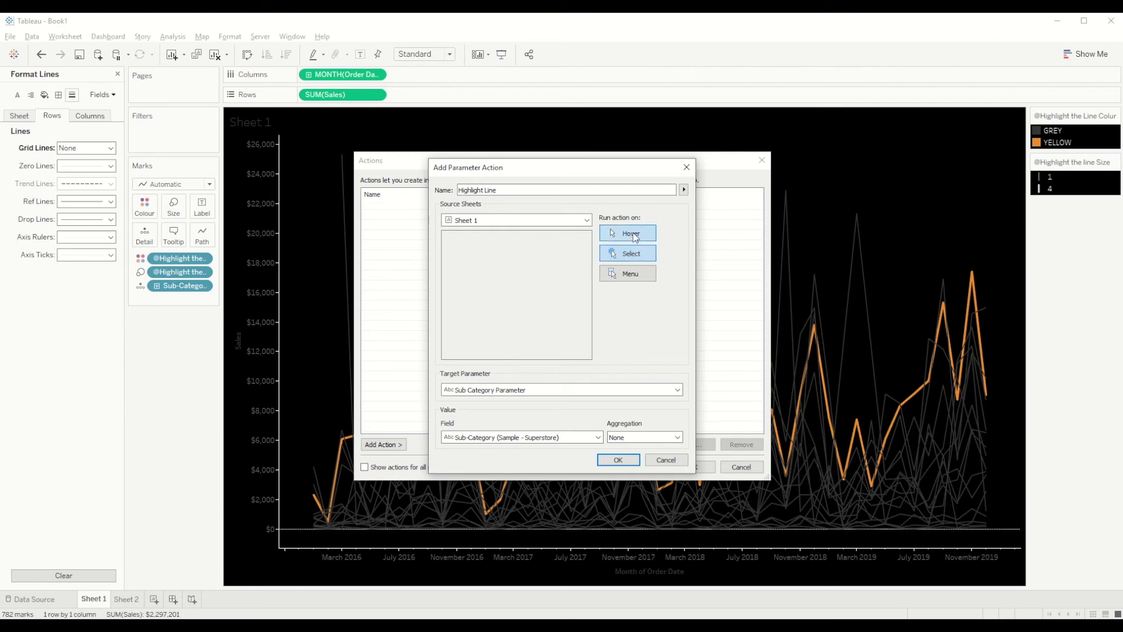
{"action": "left_click", "coordinate": [634, 237]}
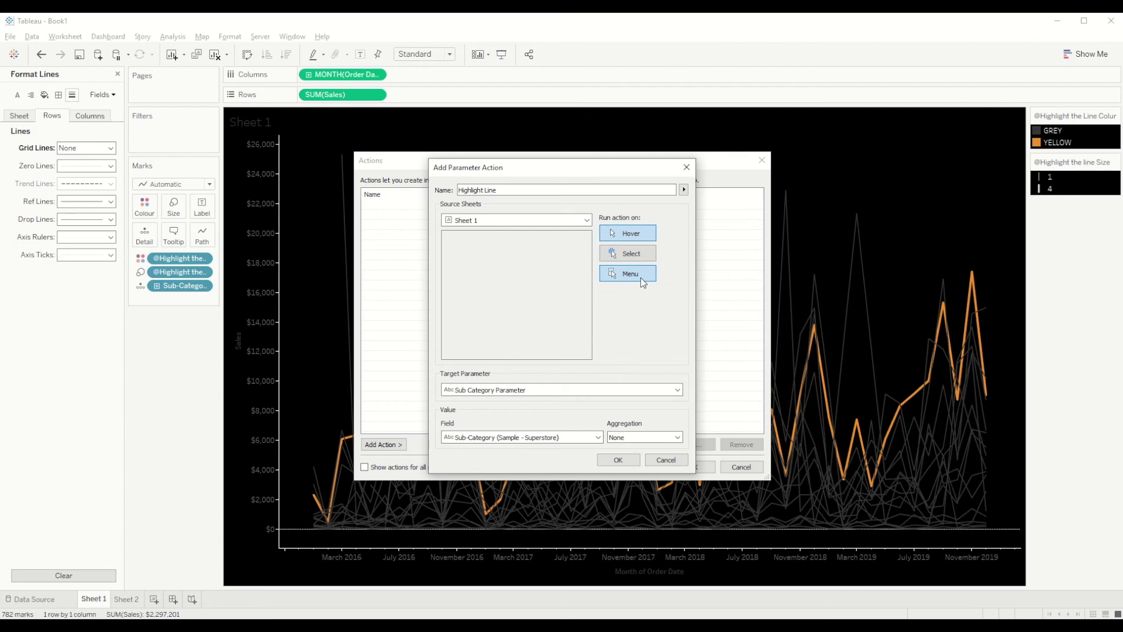
{"action": "left_click", "coordinate": [620, 461]}
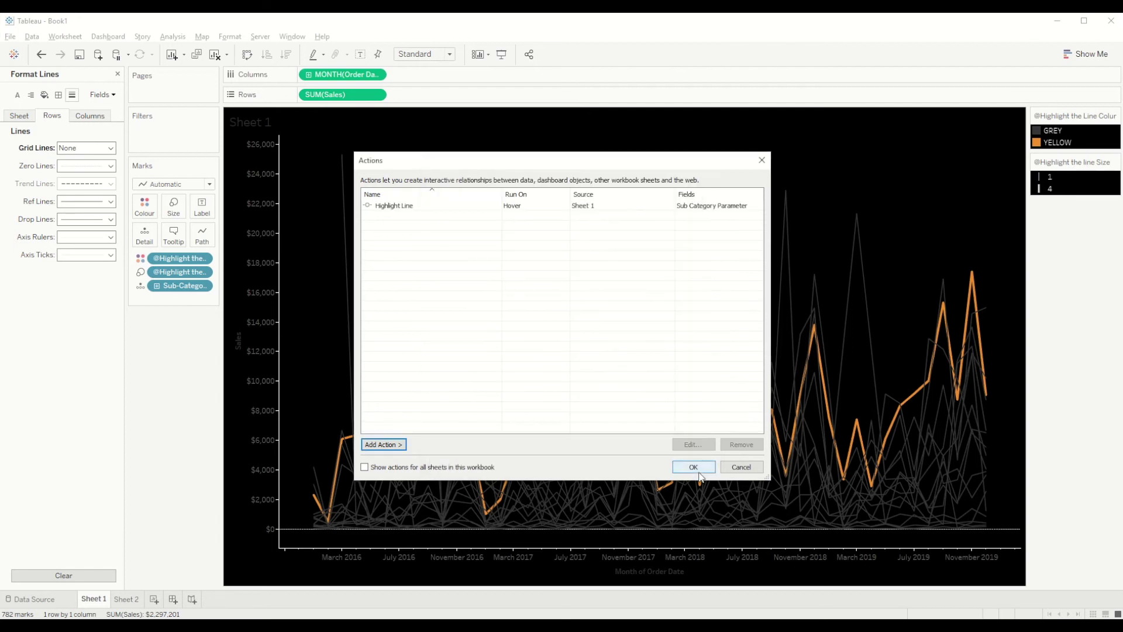
{"action": "left_click", "coordinate": [693, 467]}
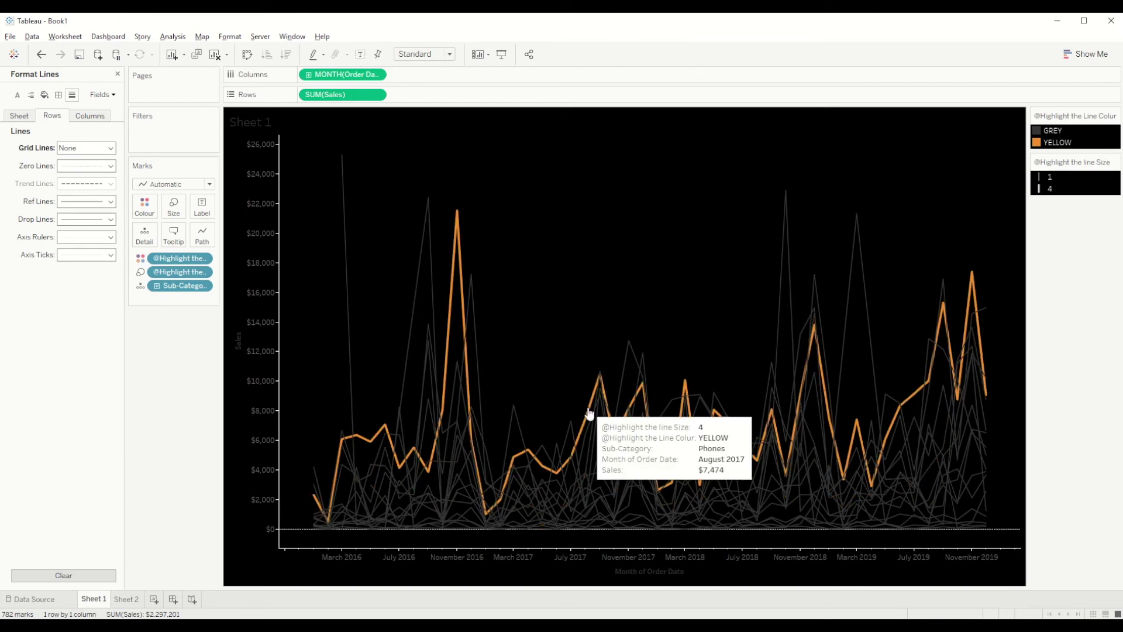
{"action": "mouse_move", "coordinate": [629, 368]}
{"action": "mouse_move", "coordinate": [425, 216]}
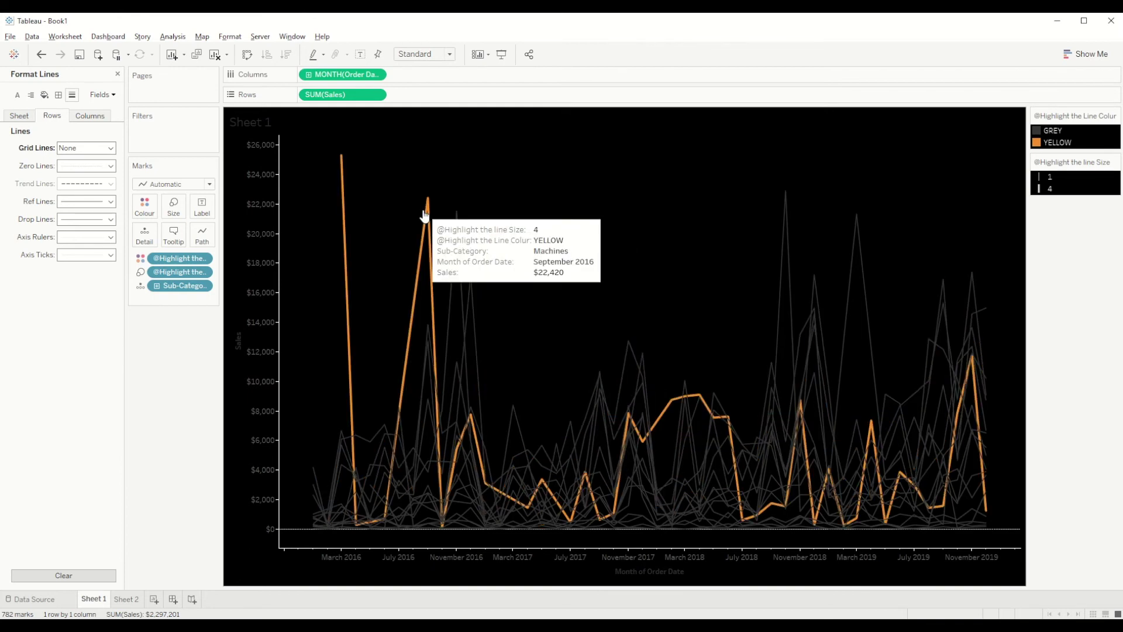
{"action": "left_click", "coordinate": [174, 234]}
{"action": "left_click_drag", "start_coordinate": [489, 210], "coordinate": [278, 181]}
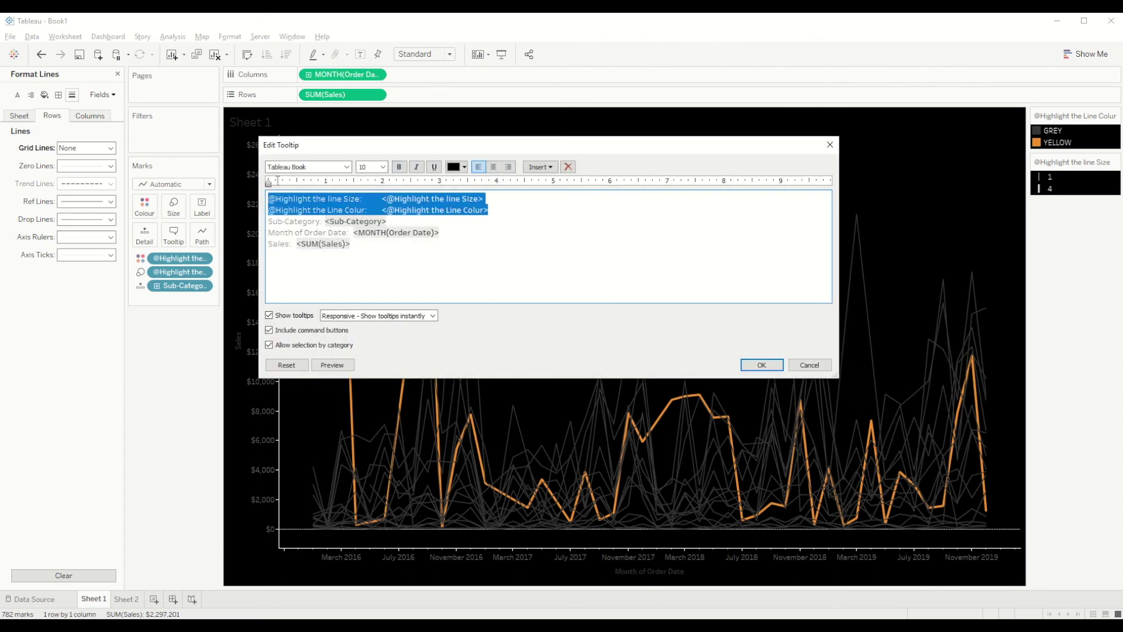
{"action": "key", "text": "Delete"}
{"action": "key", "text": "Delete"}
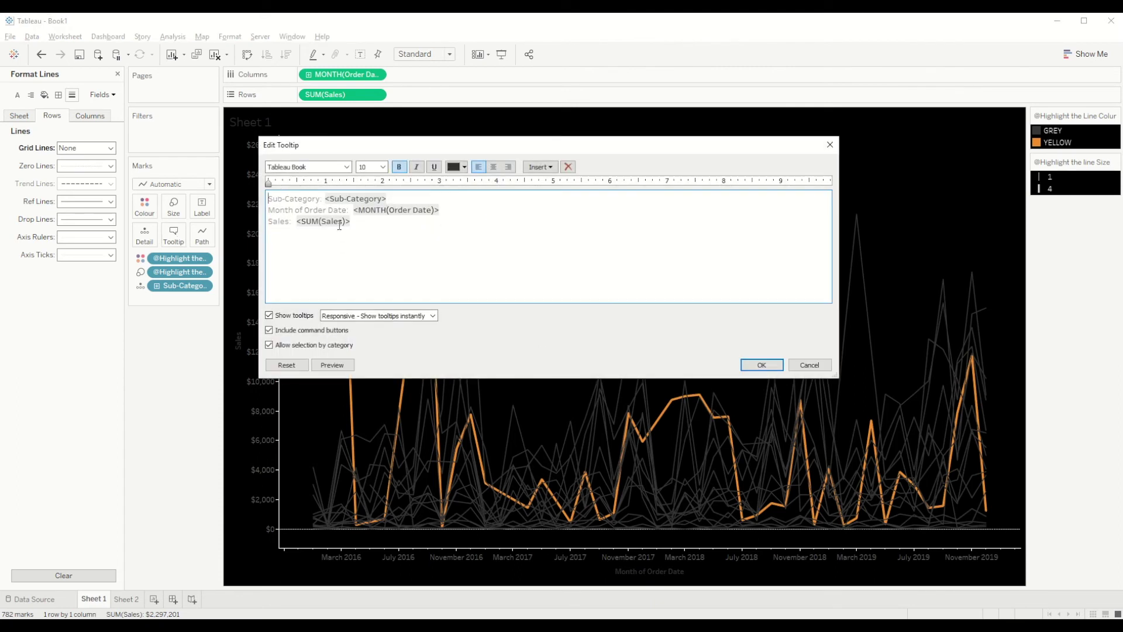
{"action": "left_click", "coordinate": [768, 364]}
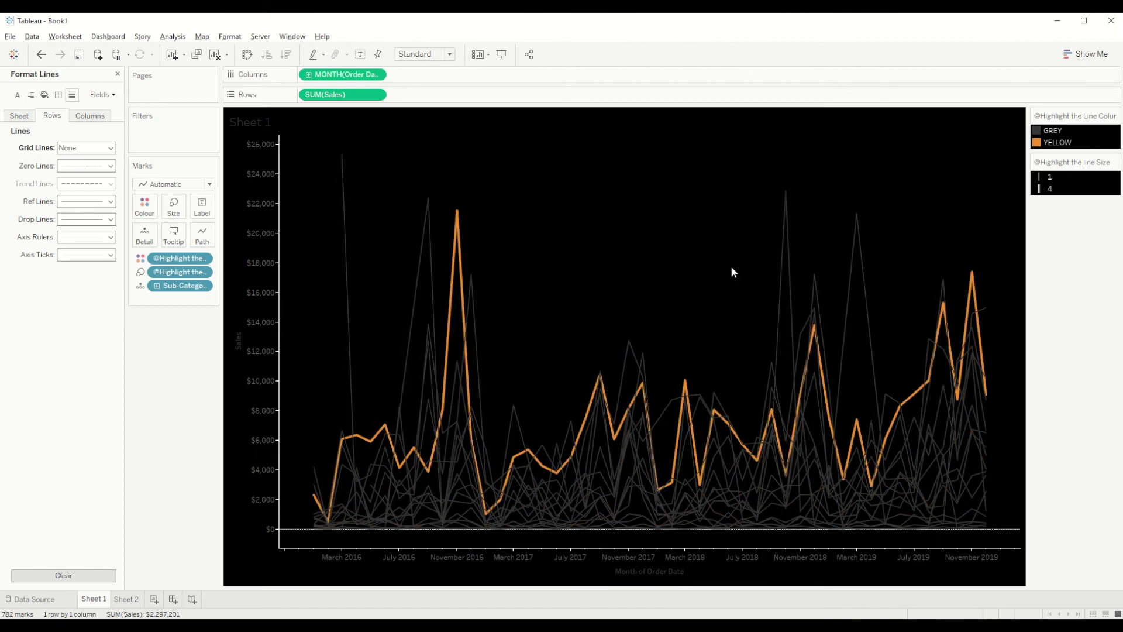
{"action": "mouse_move", "coordinate": [785, 270]}
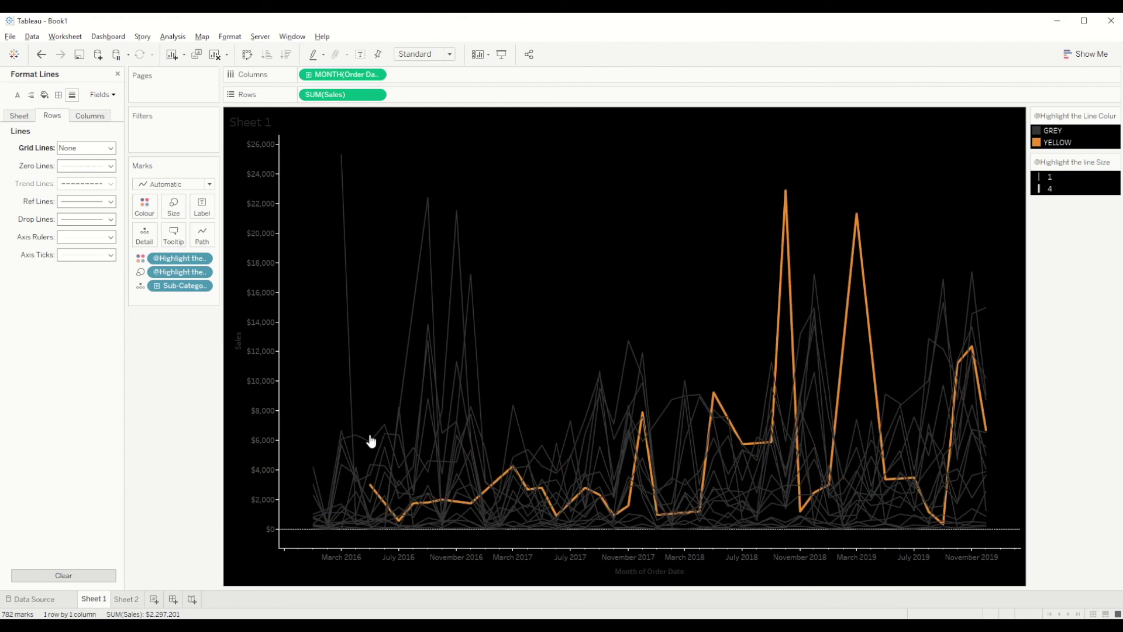
Create Dashboard 1 and place the Sheet 1 line chart on it.
{"action": "left_click", "coordinate": [173, 599]}
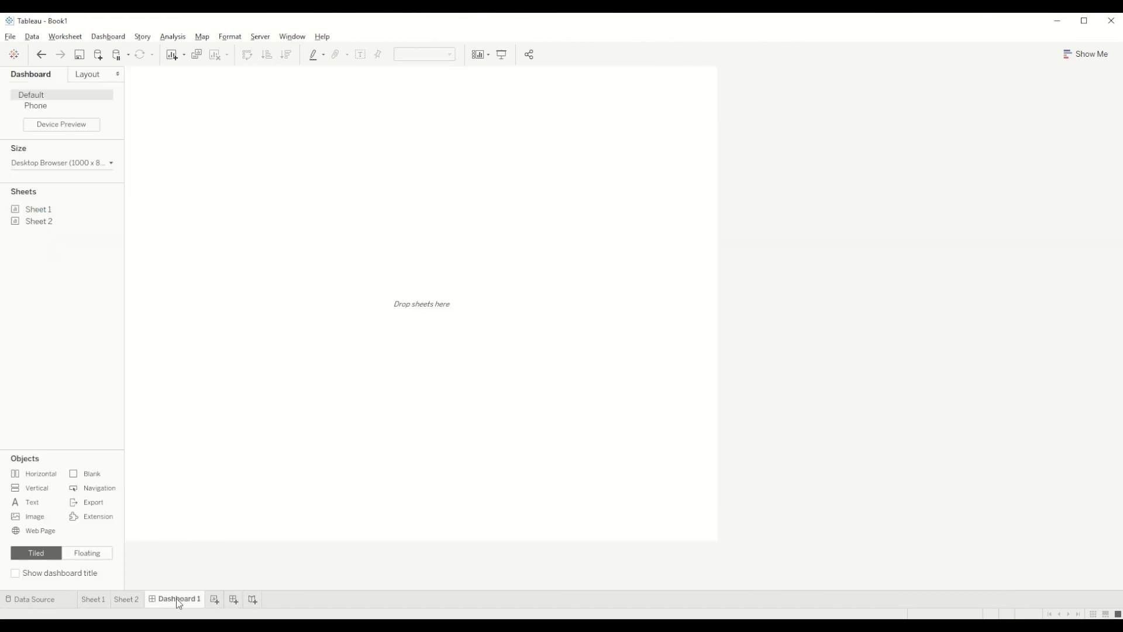
{"action": "mouse_move", "coordinate": [38, 225]}
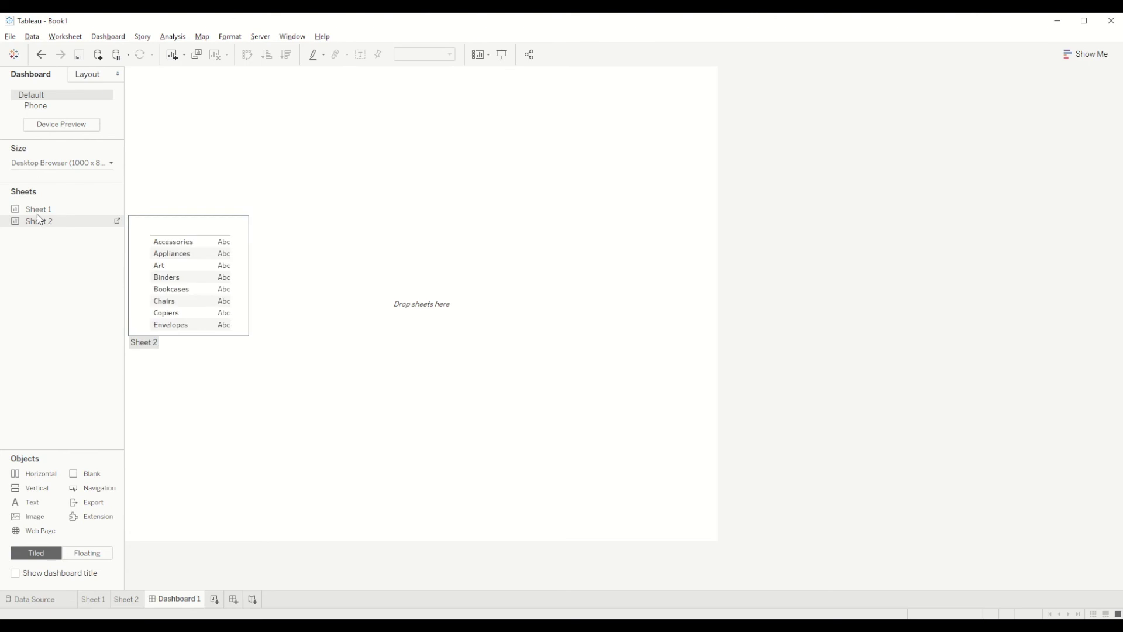
{"action": "left_click_drag", "start_coordinate": [38, 211], "coordinate": [207, 395]}
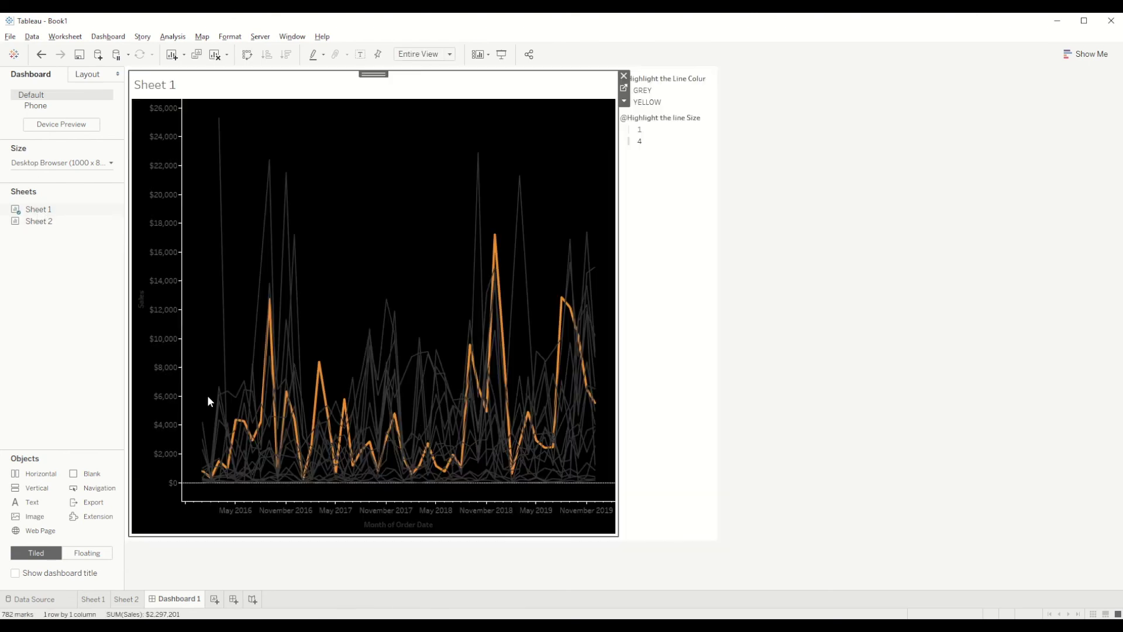
Remove the size and colour legends from the dashboard.
{"action": "left_click", "coordinate": [675, 146]}
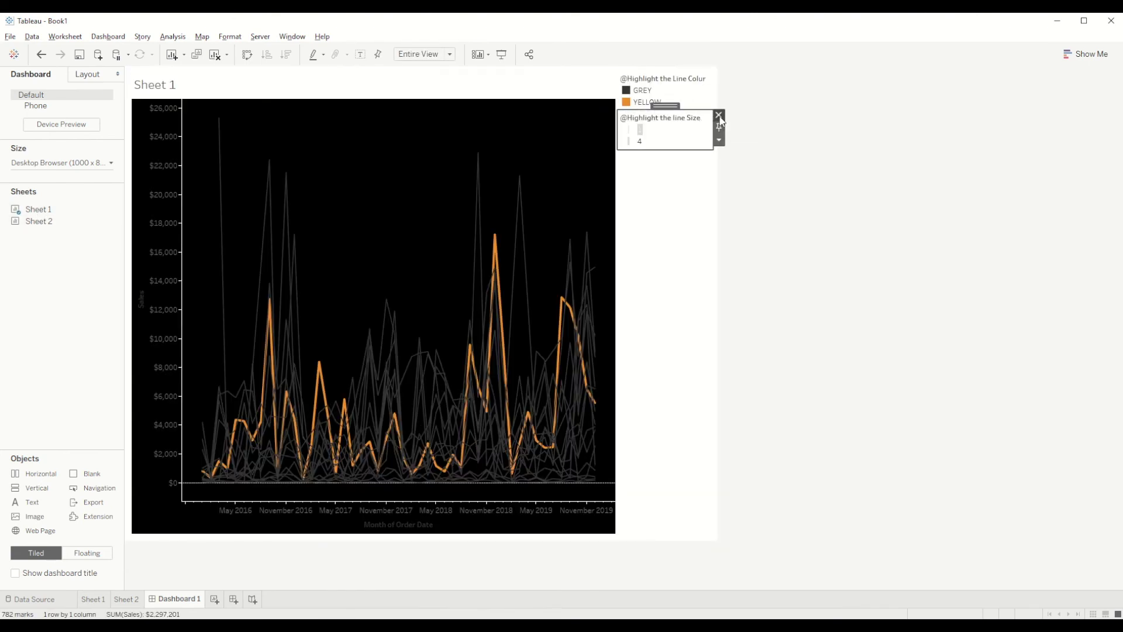
{"action": "left_click", "coordinate": [719, 115]}
{"action": "left_click", "coordinate": [718, 81]}
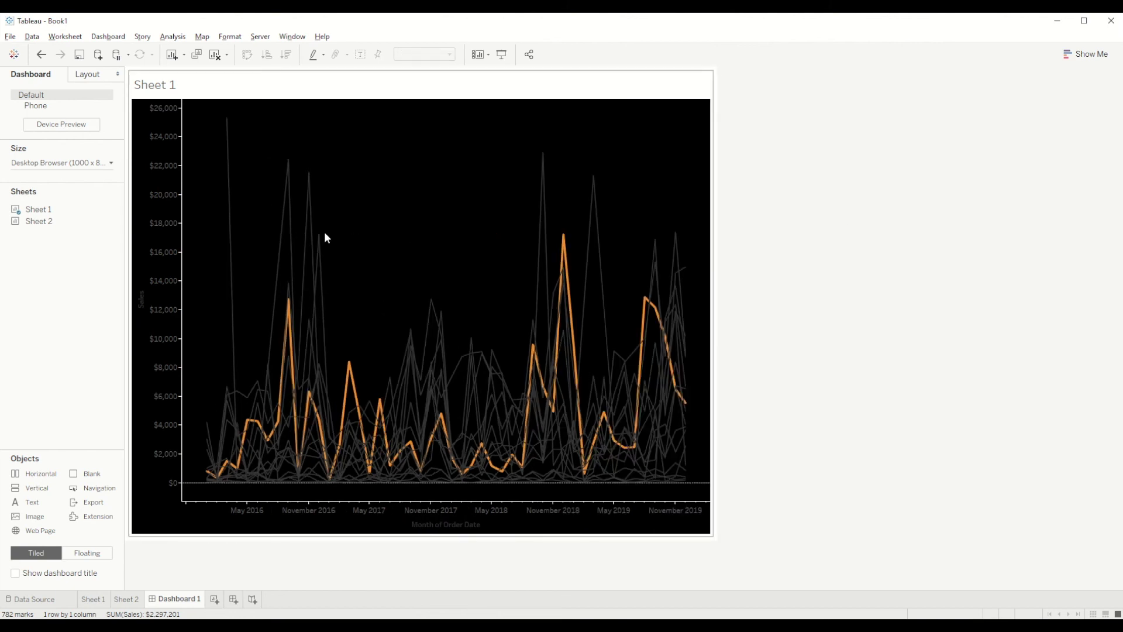
{"action": "mouse_move", "coordinate": [318, 244]}
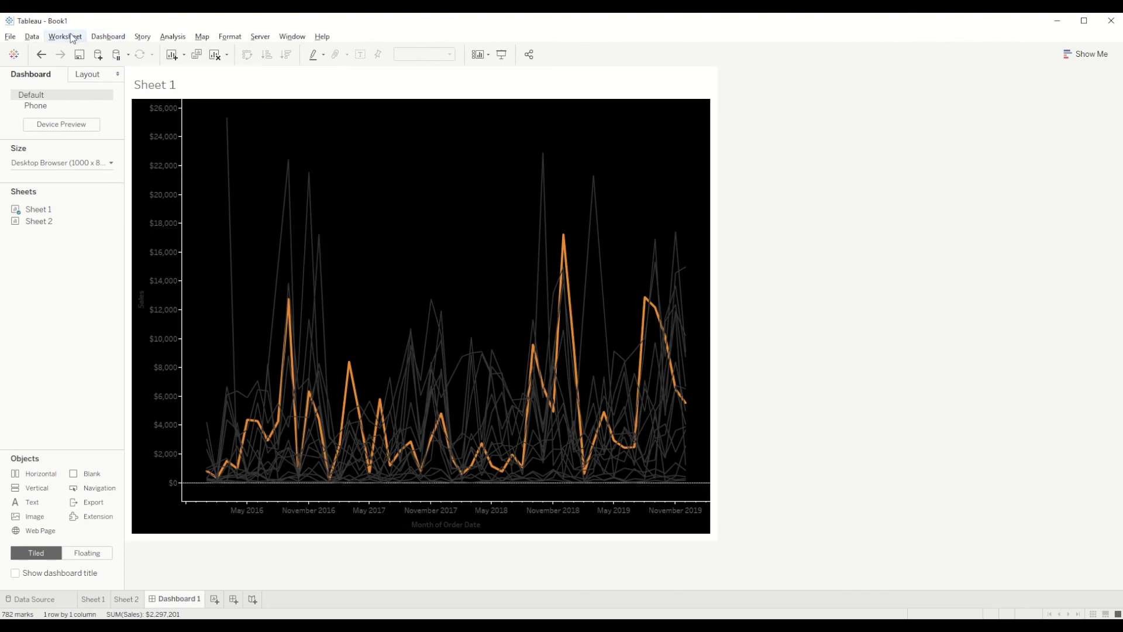
Start a dashboard Change Parameter action named Highlight Line.
{"action": "left_click", "coordinate": [108, 36]}
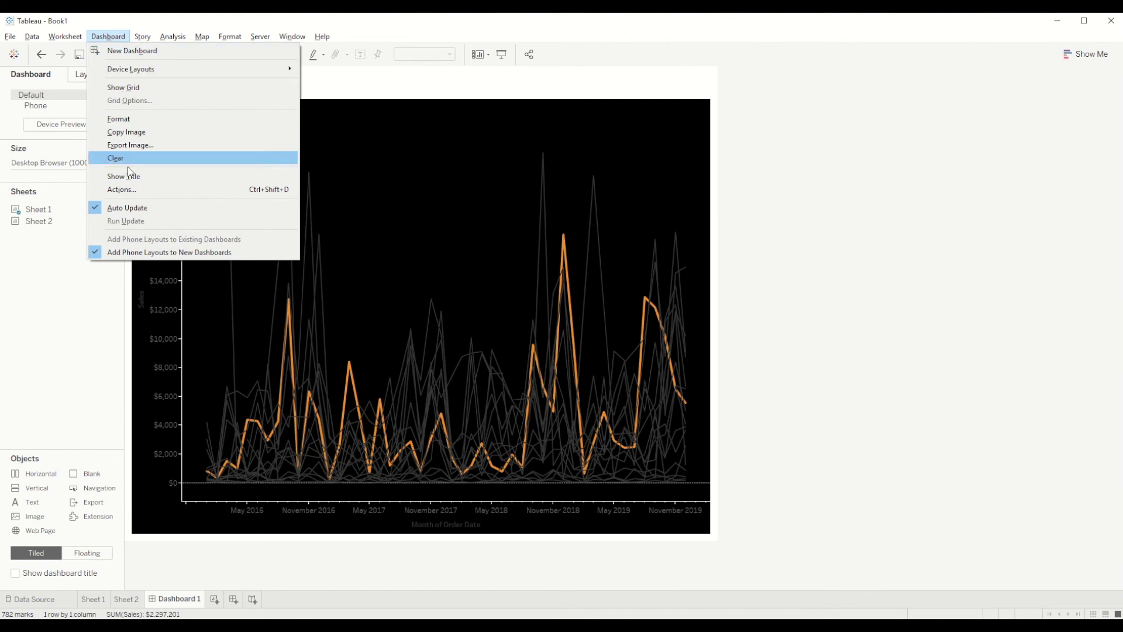
{"action": "left_click", "coordinate": [135, 190]}
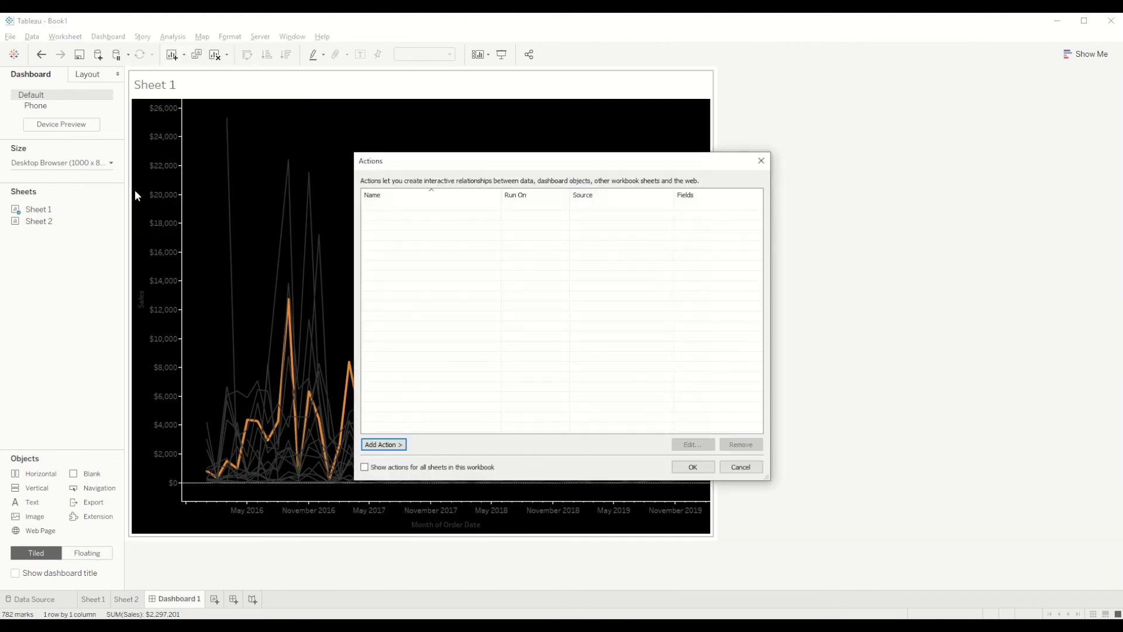
{"action": "left_click", "coordinate": [397, 444]}
{"action": "left_click", "coordinate": [452, 498]}
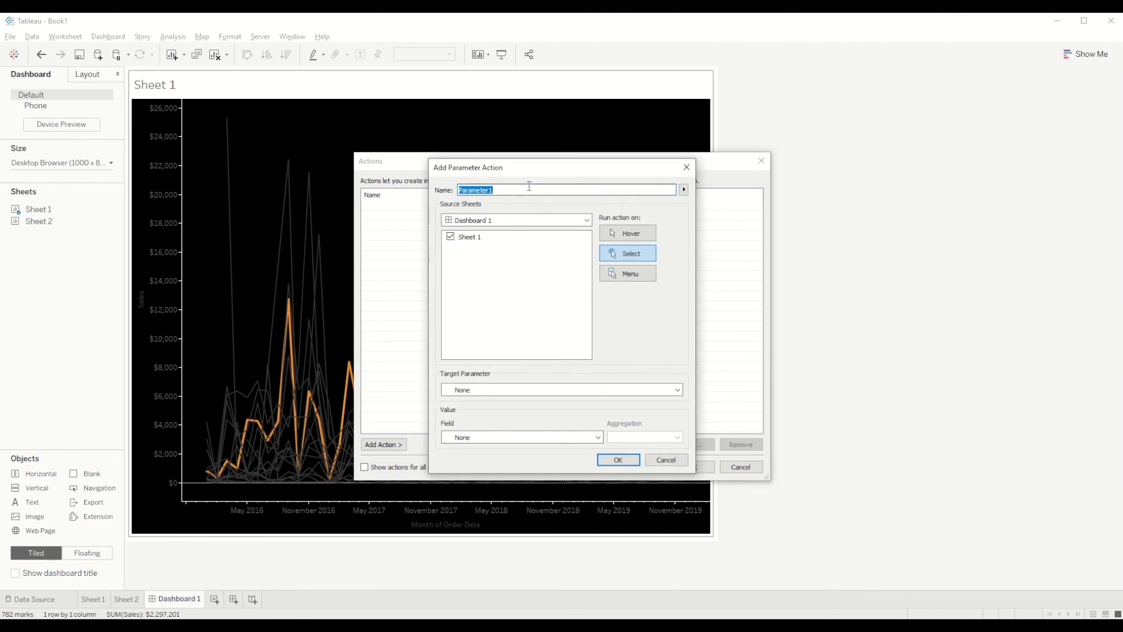
{"action": "type", "text": "Highlight Line"}
Point it at Sub Category Parameter with field Sub-Category, run on Hover, and confirm.
{"action": "left_click", "coordinate": [521, 390]}
{"action": "left_click", "coordinate": [497, 416]}
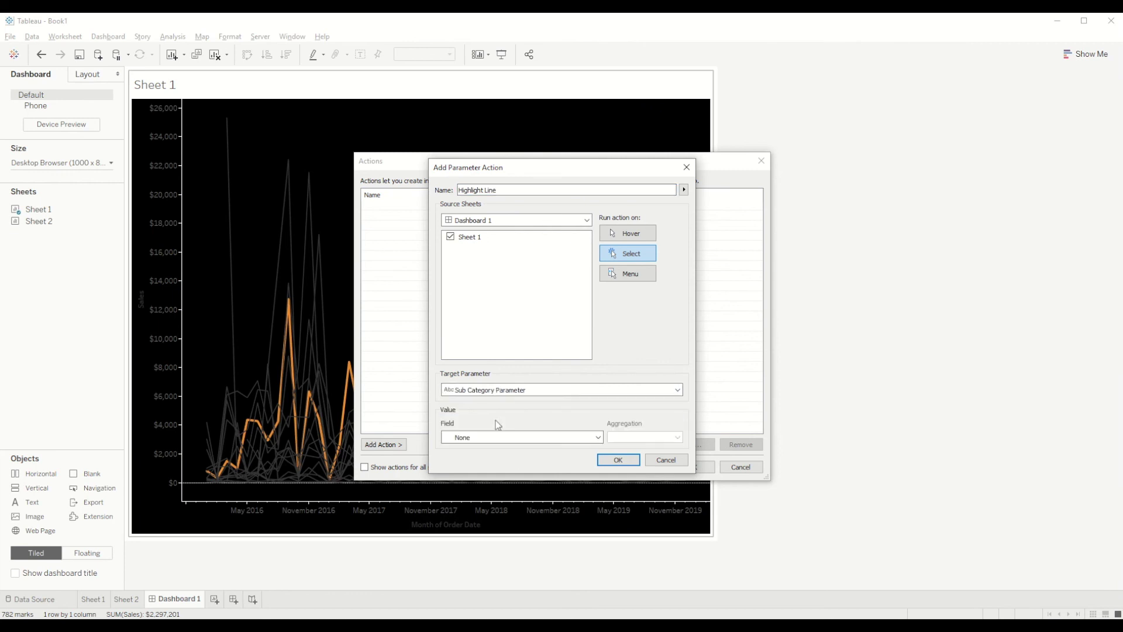
{"action": "left_click", "coordinate": [511, 437]}
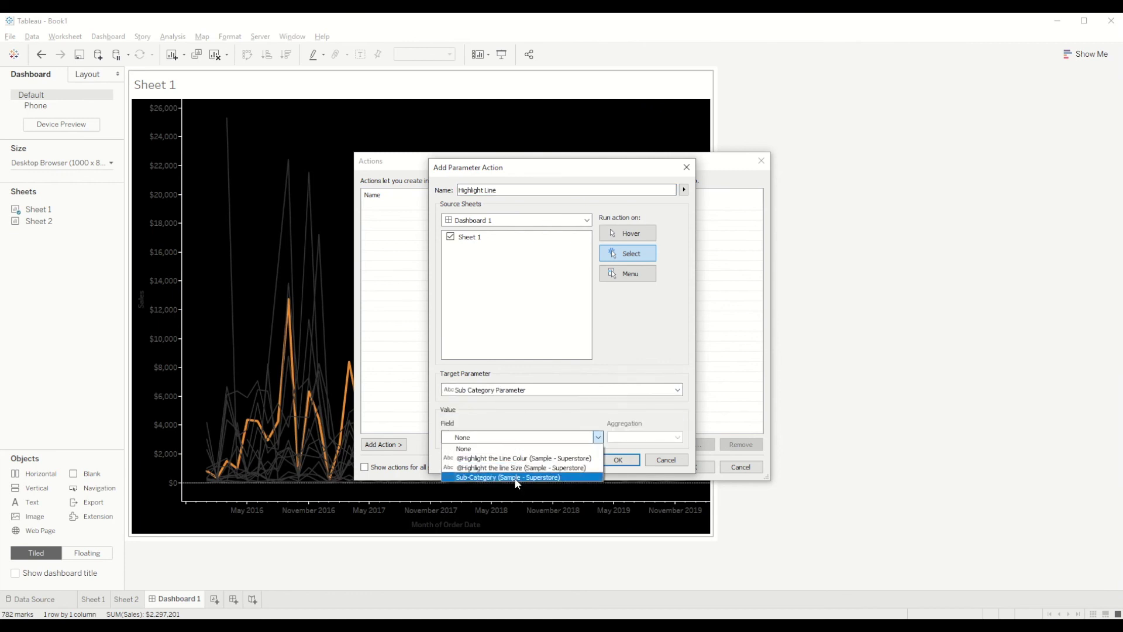
{"action": "left_click", "coordinate": [517, 477]}
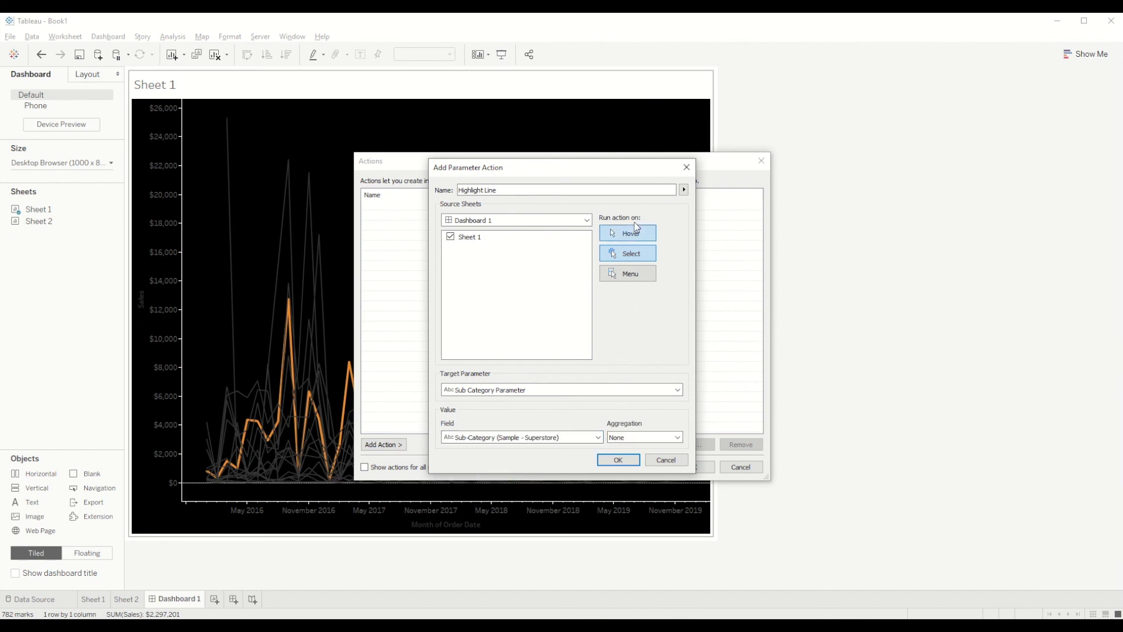
{"action": "left_click", "coordinate": [631, 233]}
{"action": "left_click", "coordinate": [617, 460]}
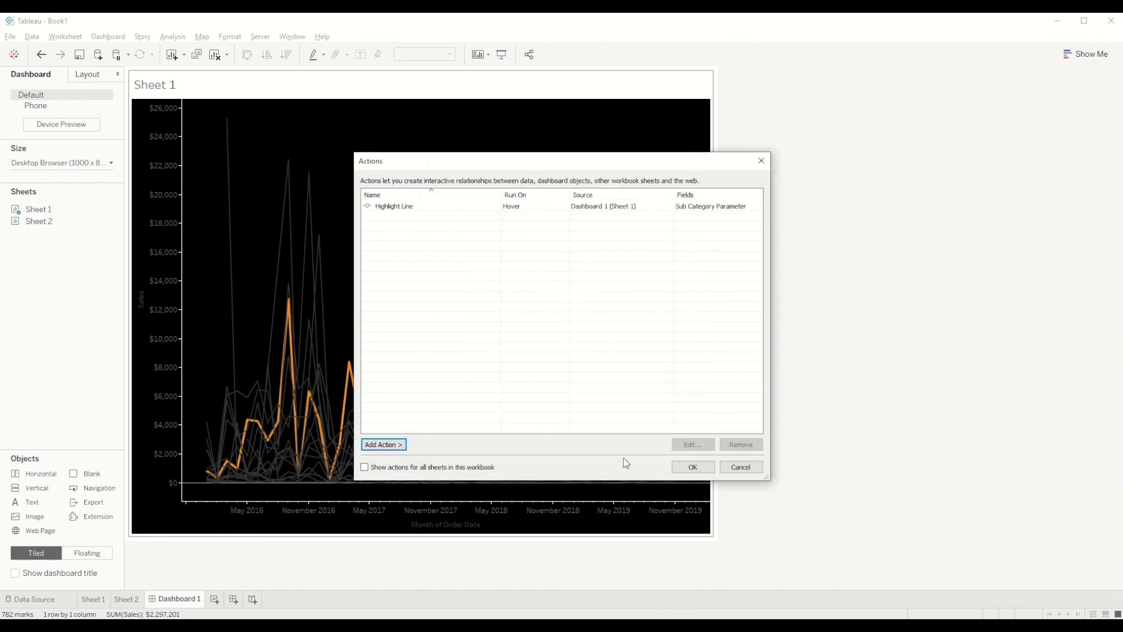
{"action": "left_click", "coordinate": [697, 465]}
{"action": "mouse_move", "coordinate": [542, 200]}
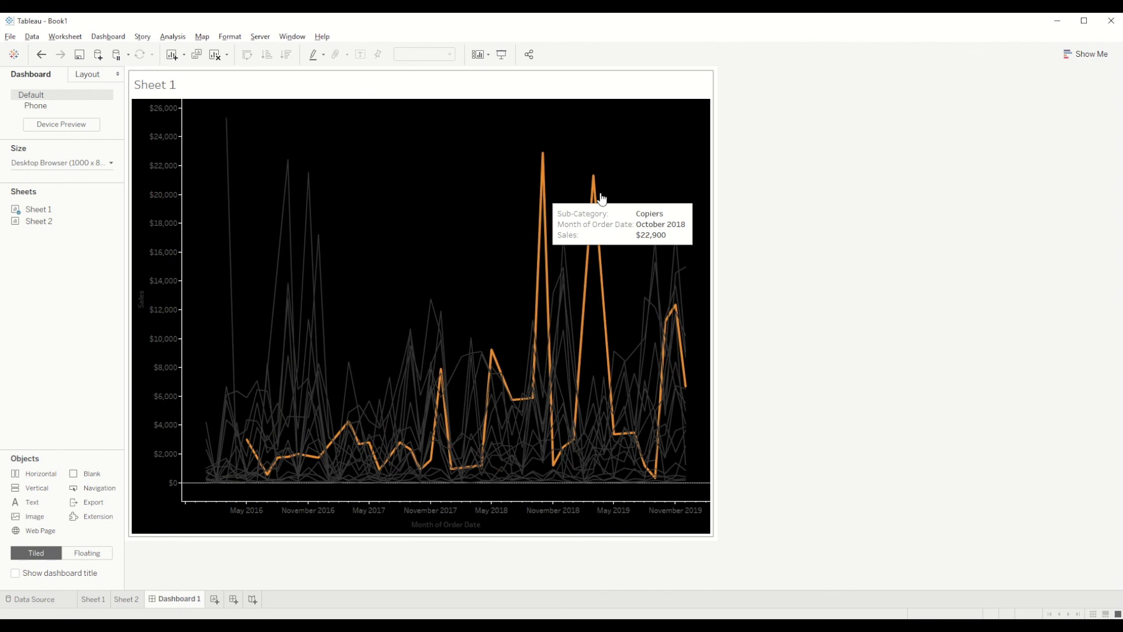
{"action": "left_click", "coordinate": [663, 133]}
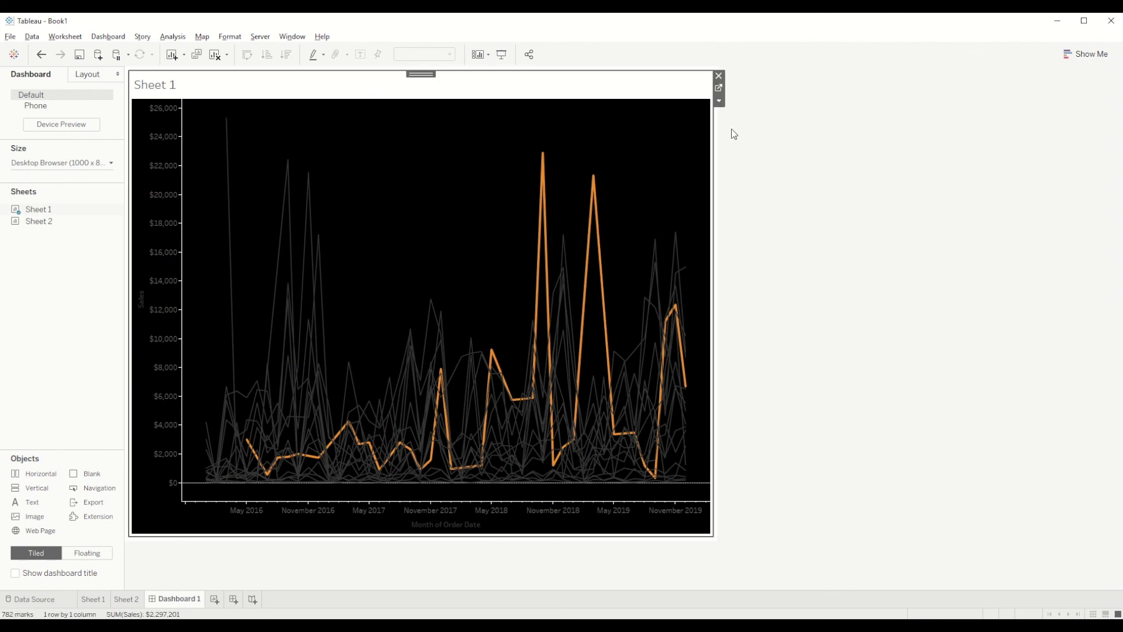
{"action": "left_click", "coordinate": [719, 100]}
{"action": "mouse_move", "coordinate": [760, 184]}
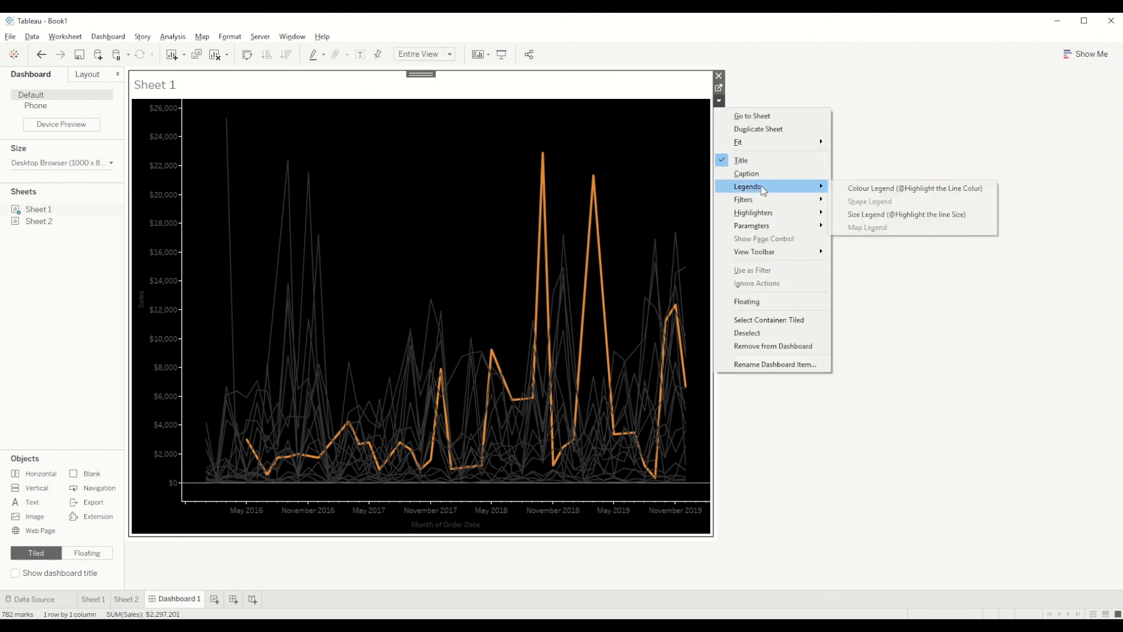
{"action": "left_click", "coordinate": [851, 193]}
{"action": "left_click", "coordinate": [654, 103]}
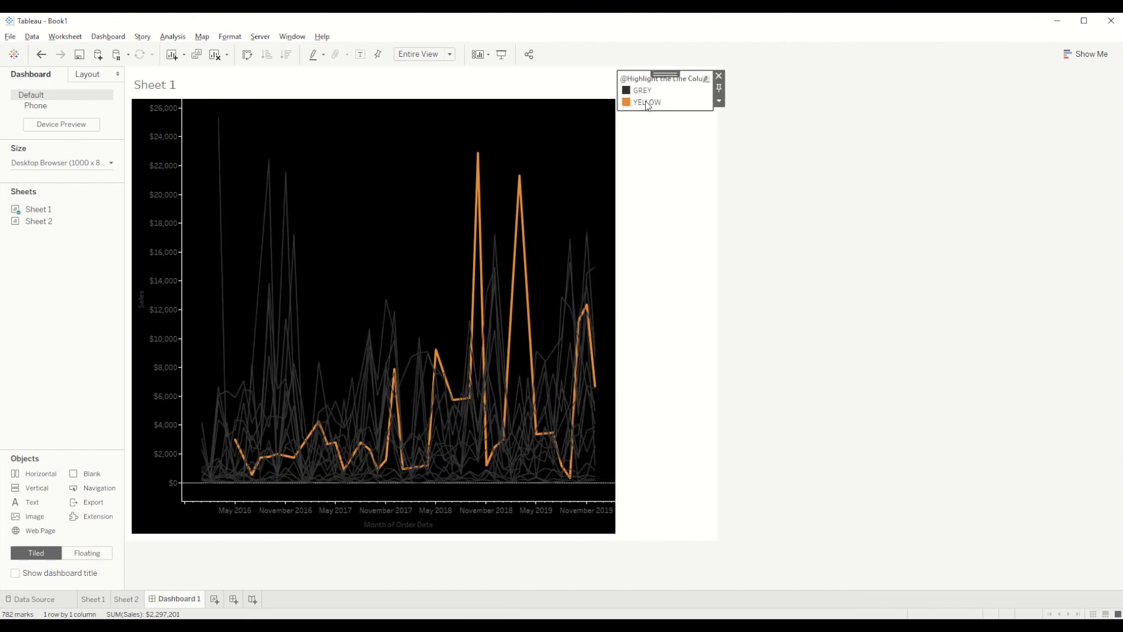
{"action": "left_click", "coordinate": [646, 90]}
{"action": "left_click", "coordinate": [650, 103]}
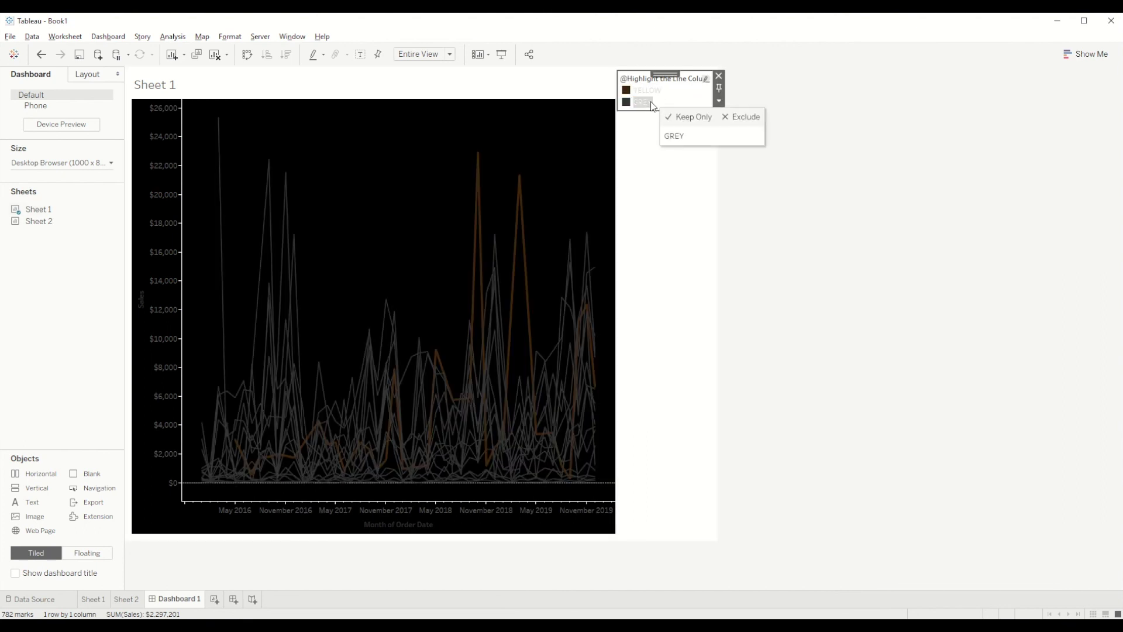
{"action": "left_click", "coordinate": [650, 102]}
{"action": "left_click", "coordinate": [719, 76]}
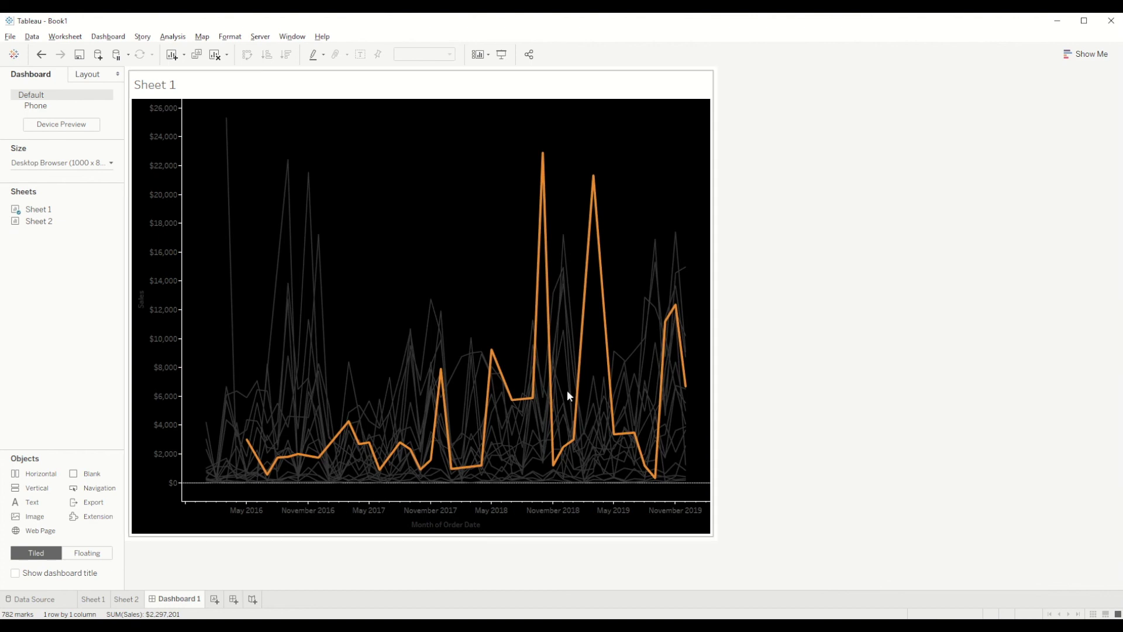